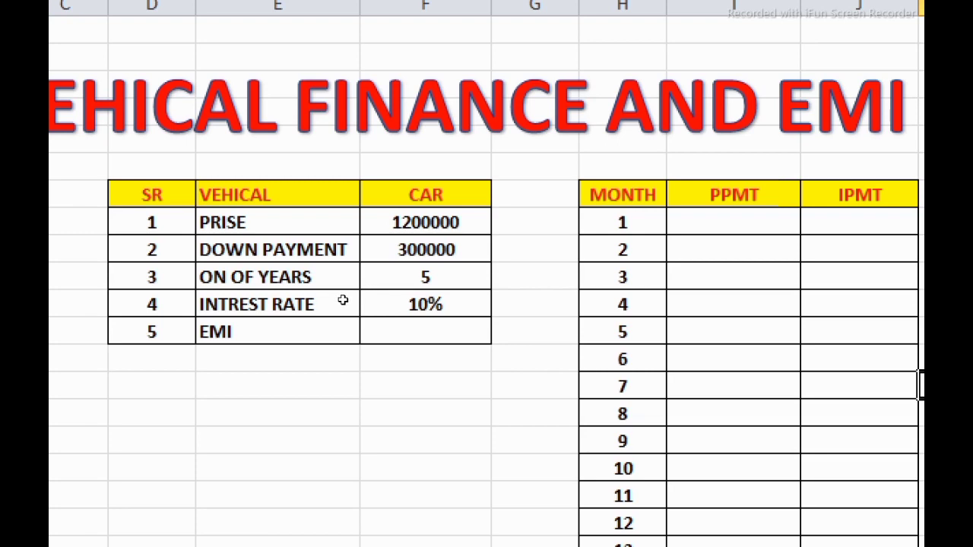
Start a PMT formula in the EMI cell F12, using the interest rate divided by 12 (F11/12) as the rate.
key(Left)
key(Left)
key(Left)
key(Left)
key(Left)
key(Up)
key(Up)
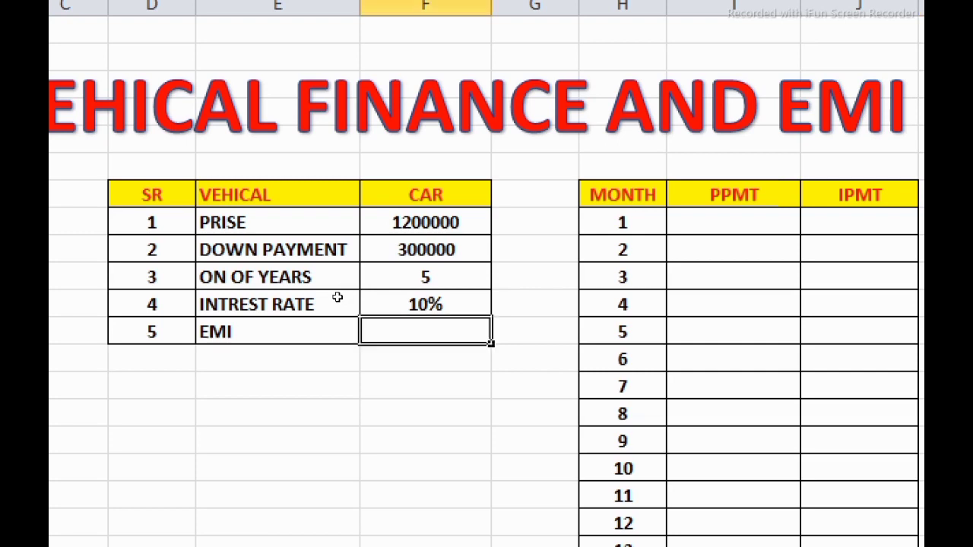
text(=)
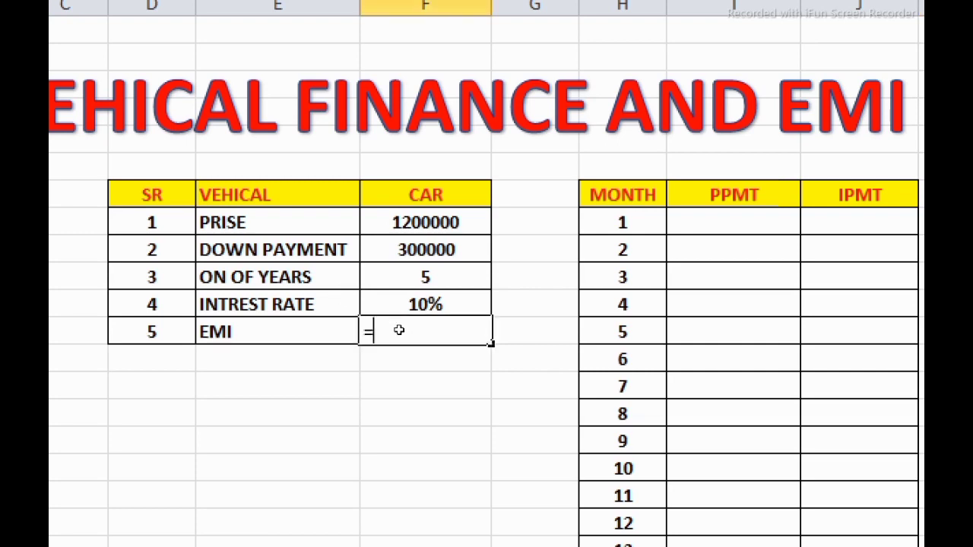
text(PMT()
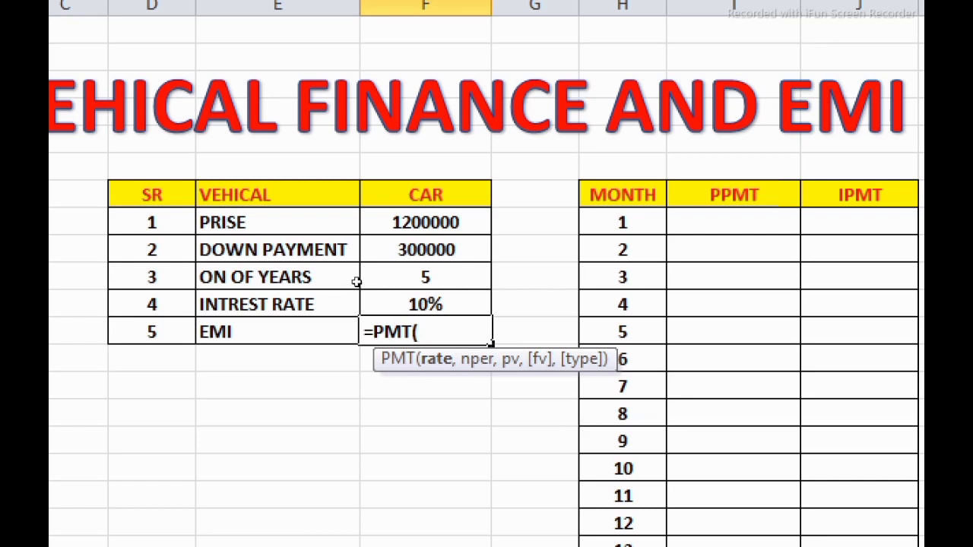
click(445, 302)
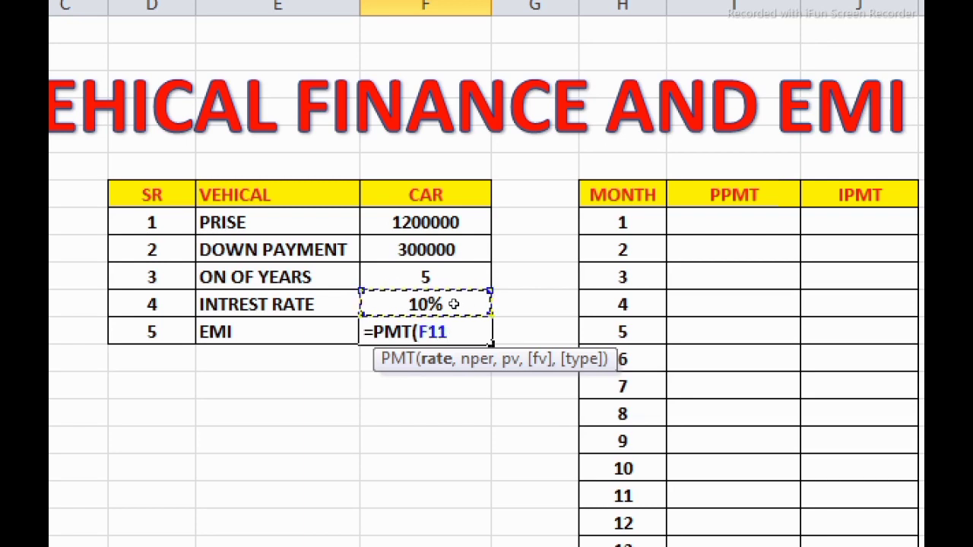
text(/12)
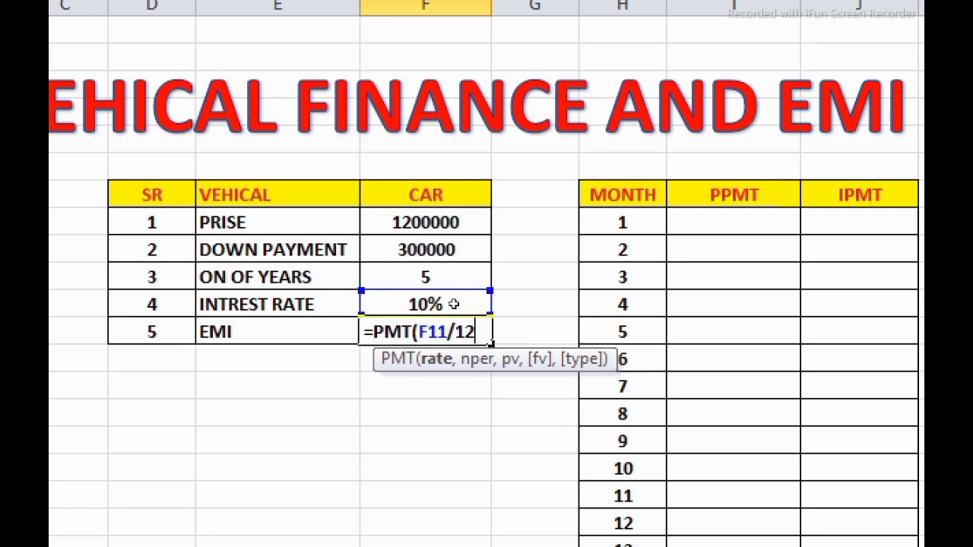
text(,)
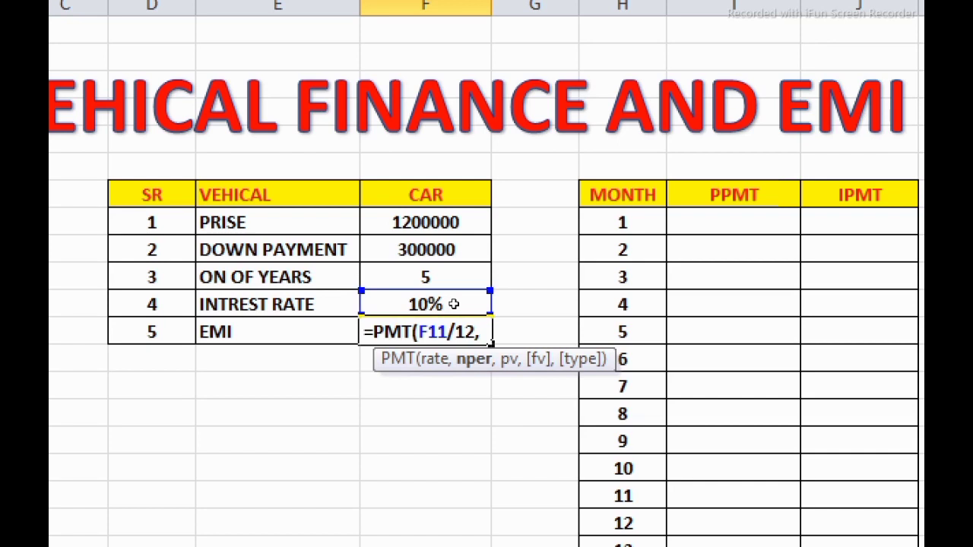
Complete the EMI formula with F10*12 as the number of periods and F8-F9 as the present value.
click(366, 267)
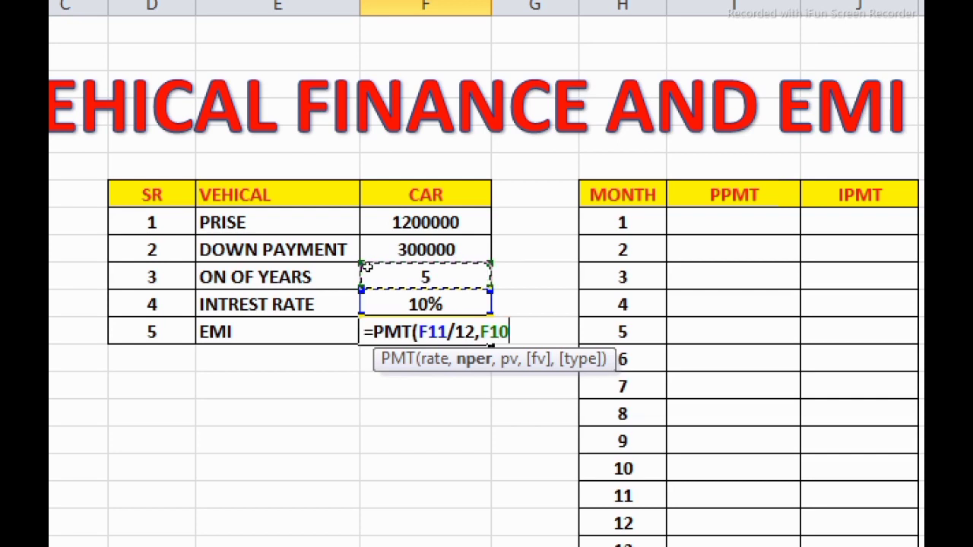
text(*12)
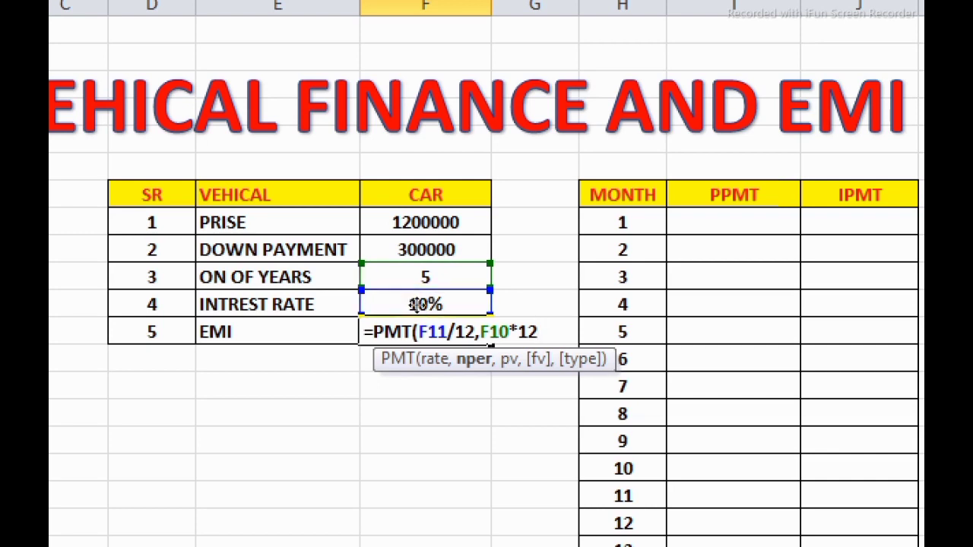
text(,)
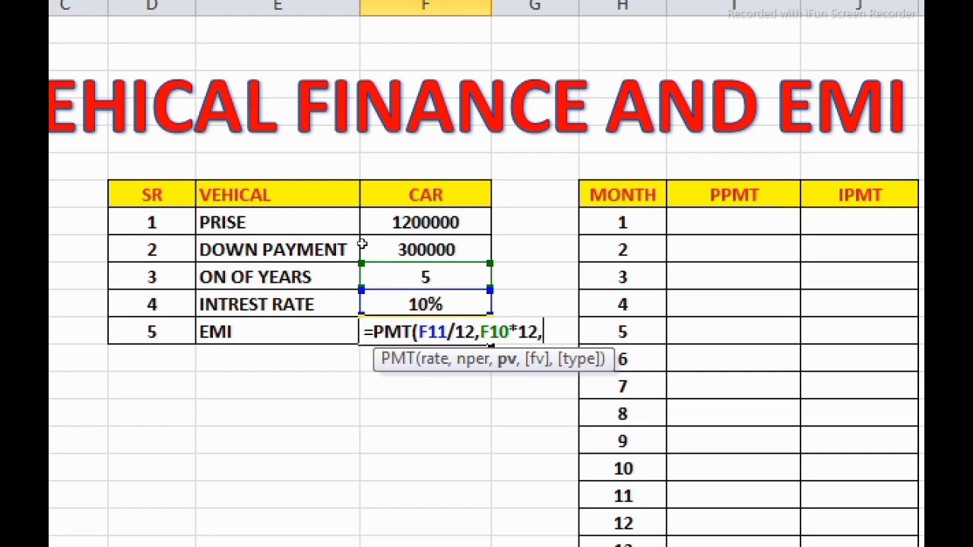
key(Up)
key(Up)
key(Up)
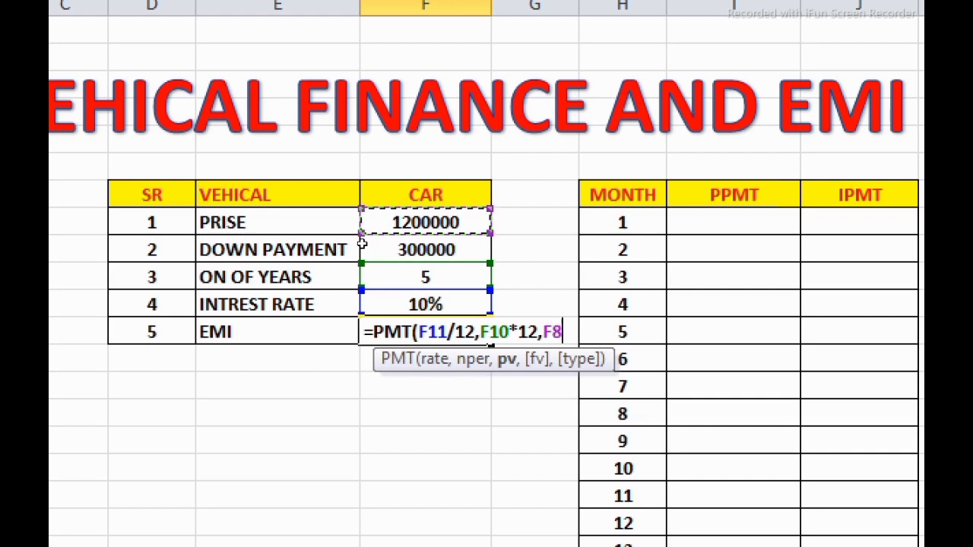
text(-)
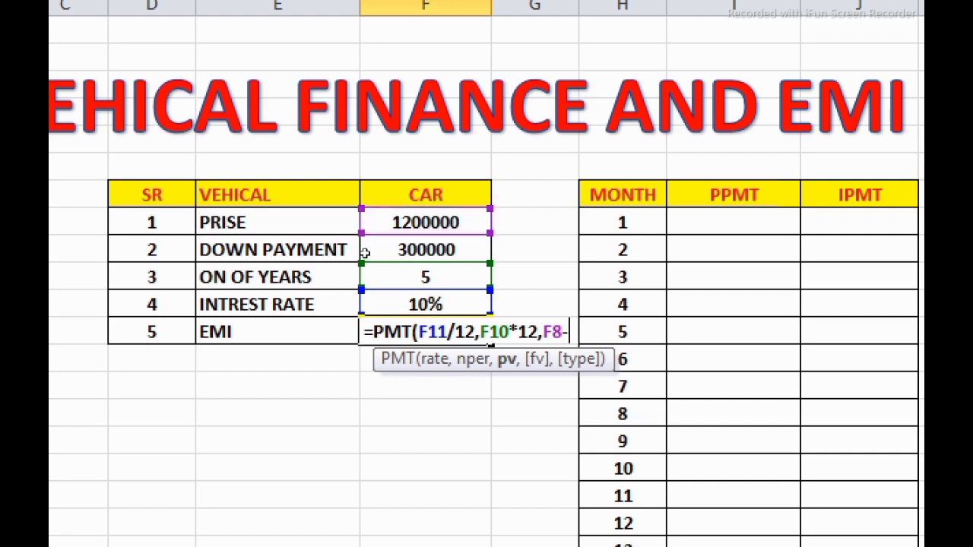
click(365, 256)
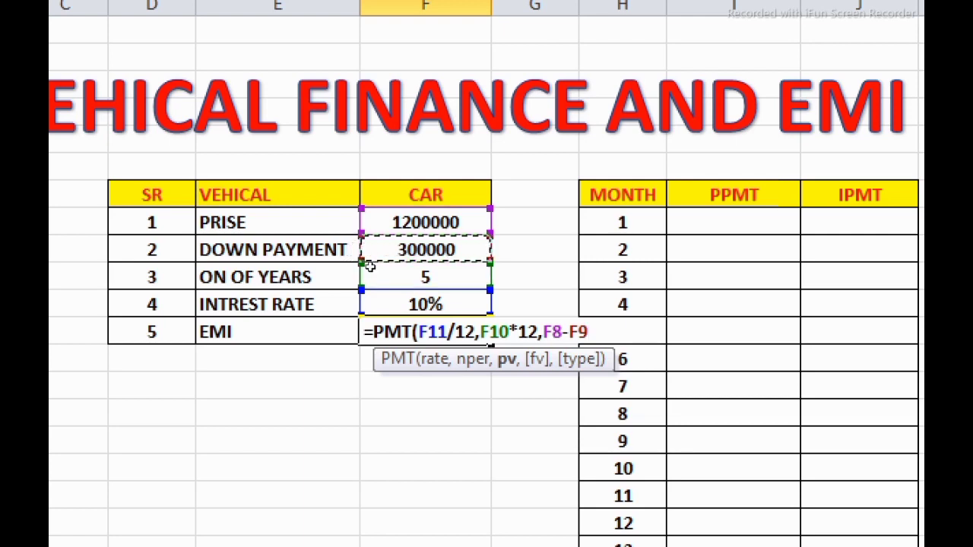
text())
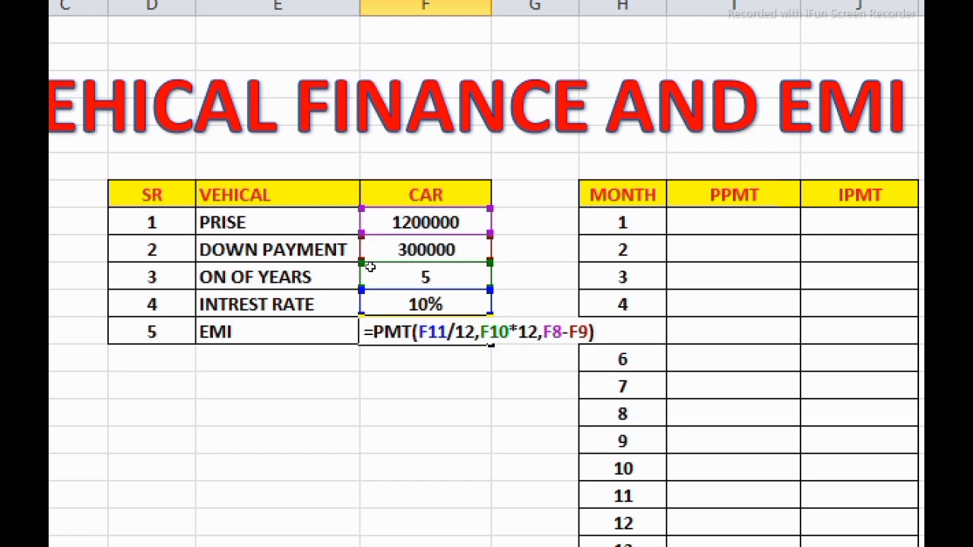
key(Return)
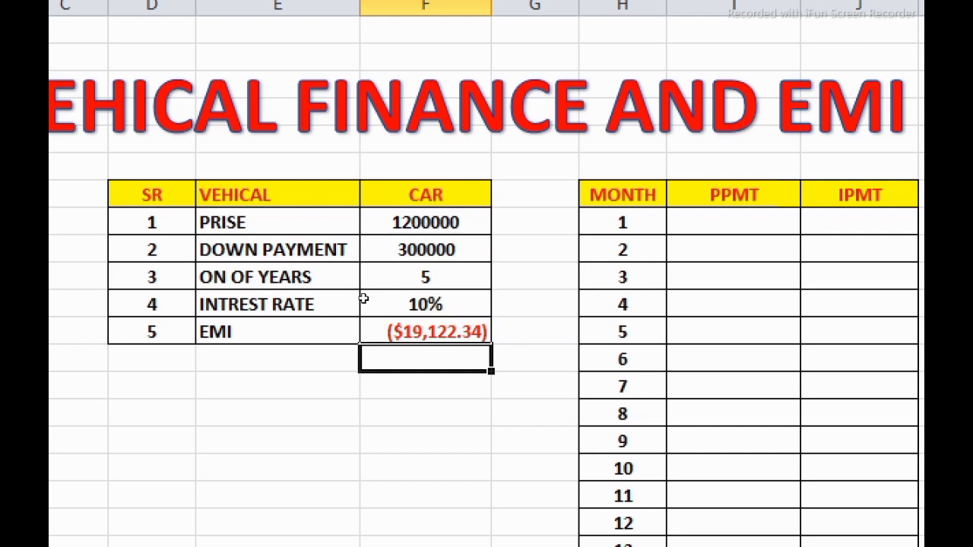
Apply the Comma Style number format to the calculated EMI cell.
key(Up)
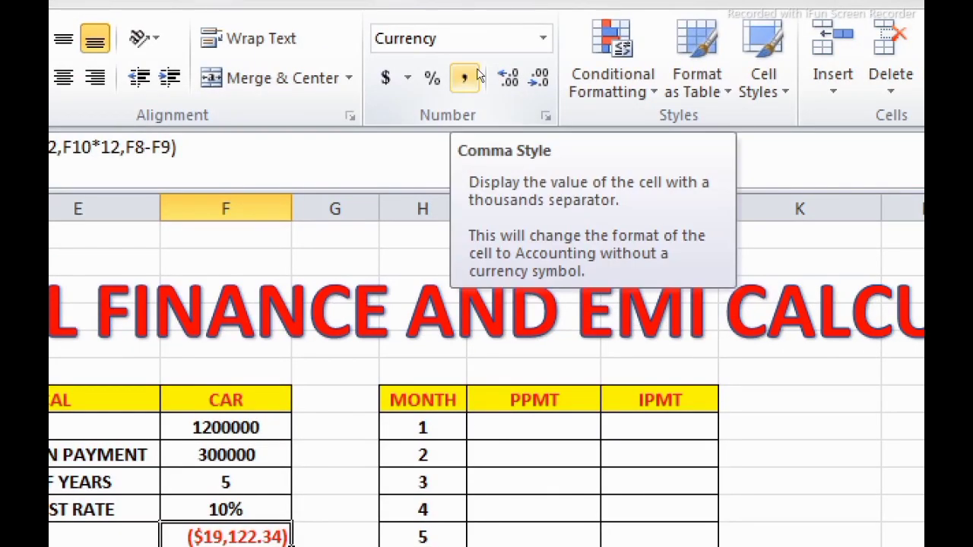
click(465, 76)
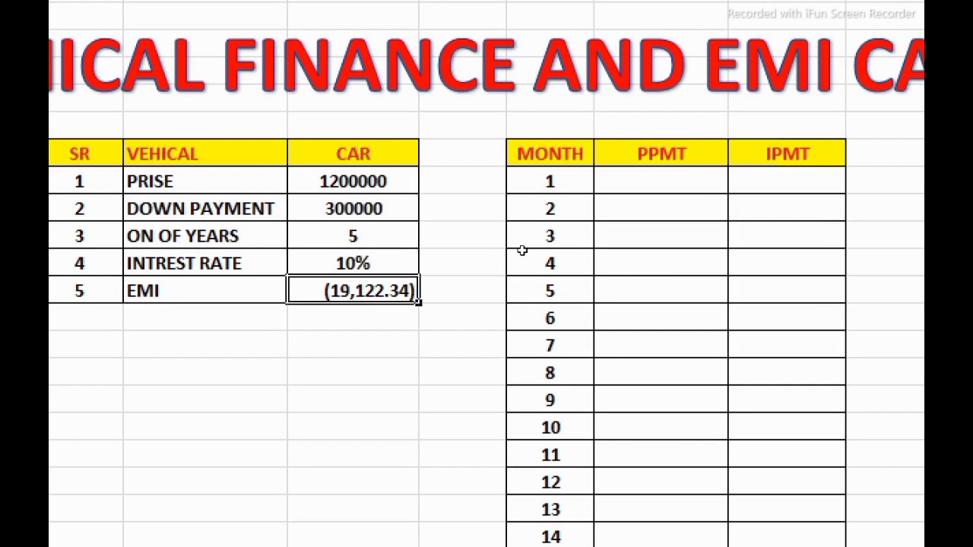
Calculate the total of all instalments in the cell below the EMI with =SUM(F12*60).
click(361, 312)
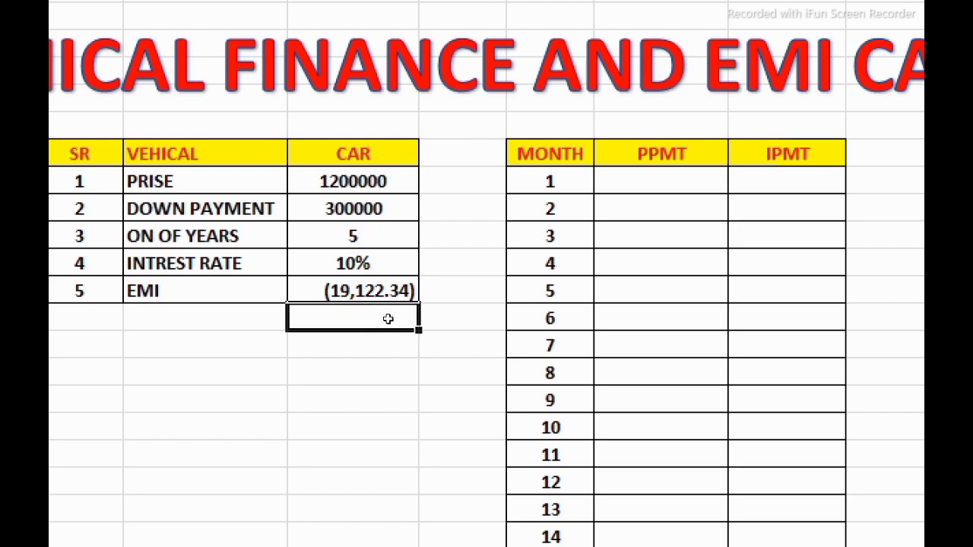
text(=)
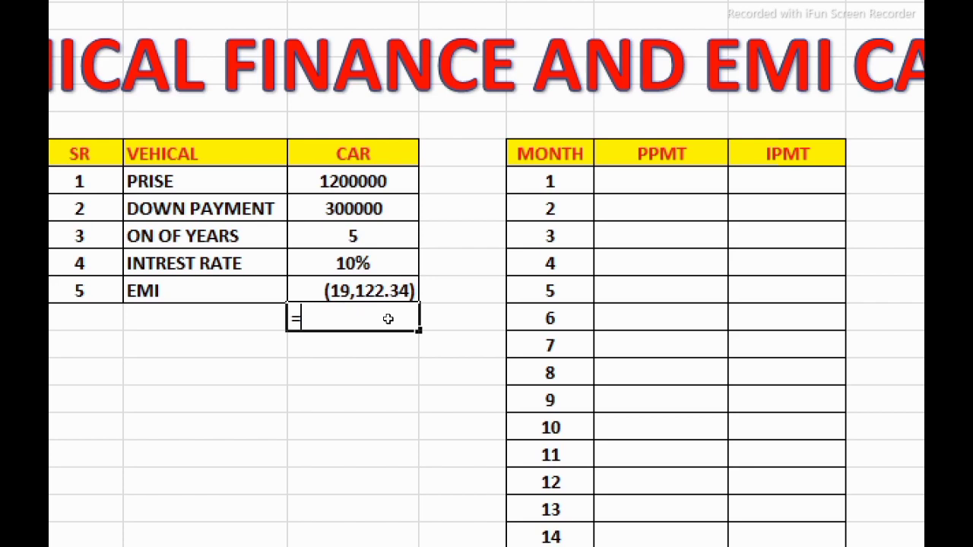
text(SU)
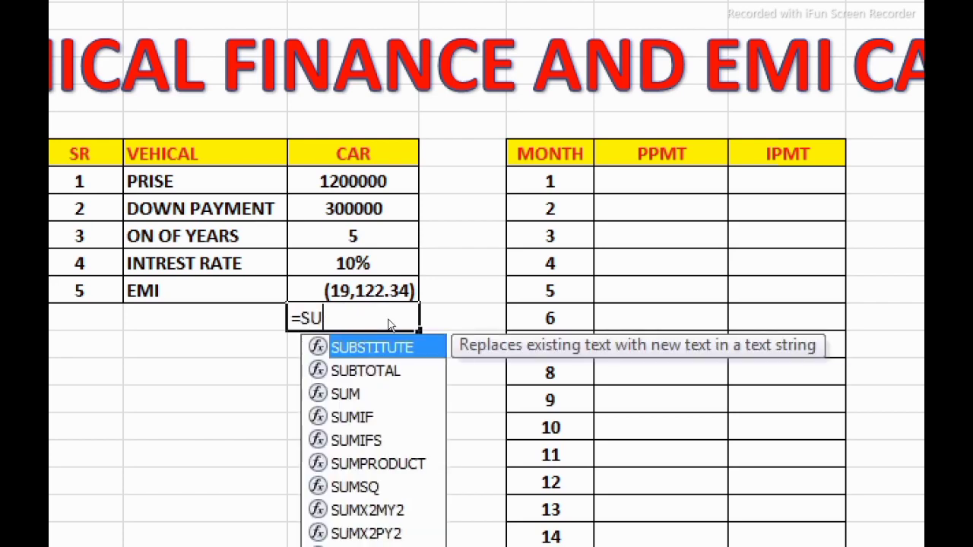
text(M()
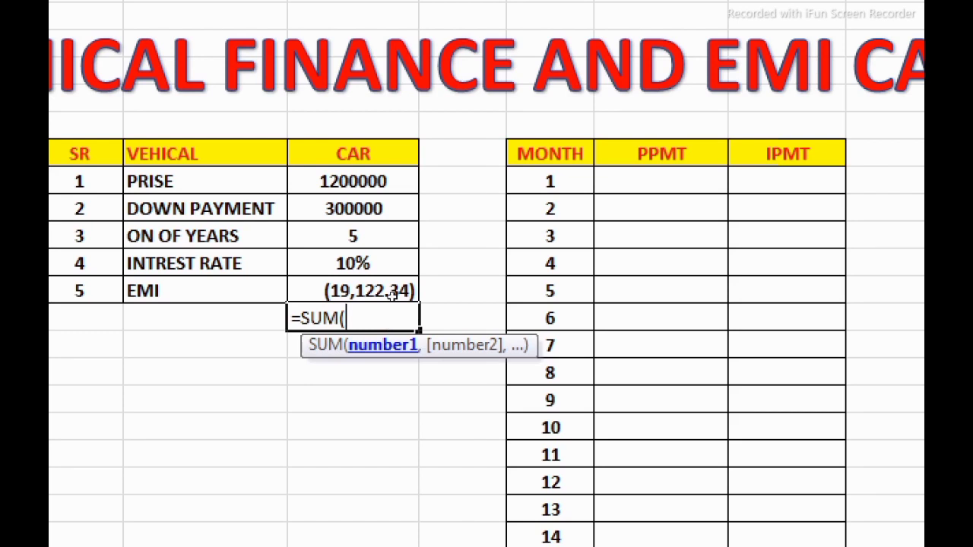
click(356, 295)
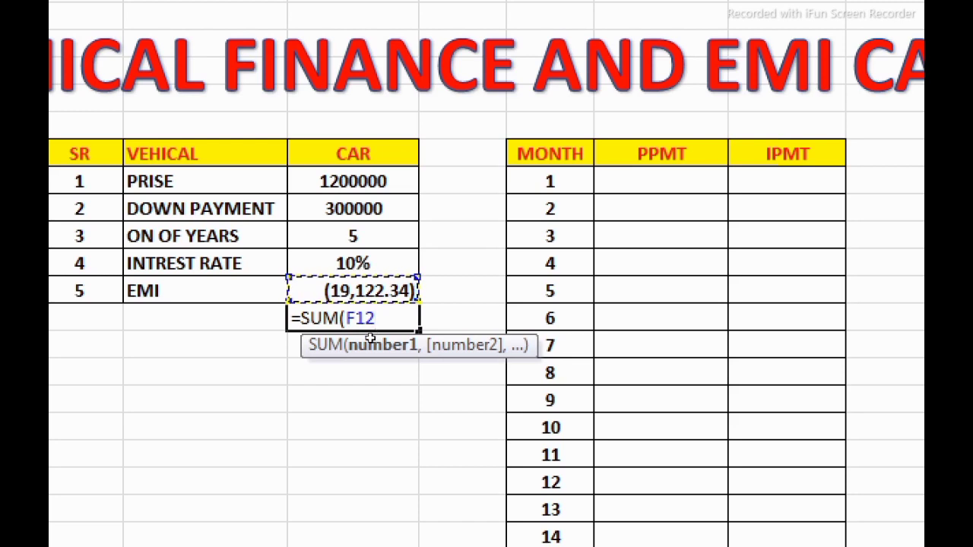
text(*60)
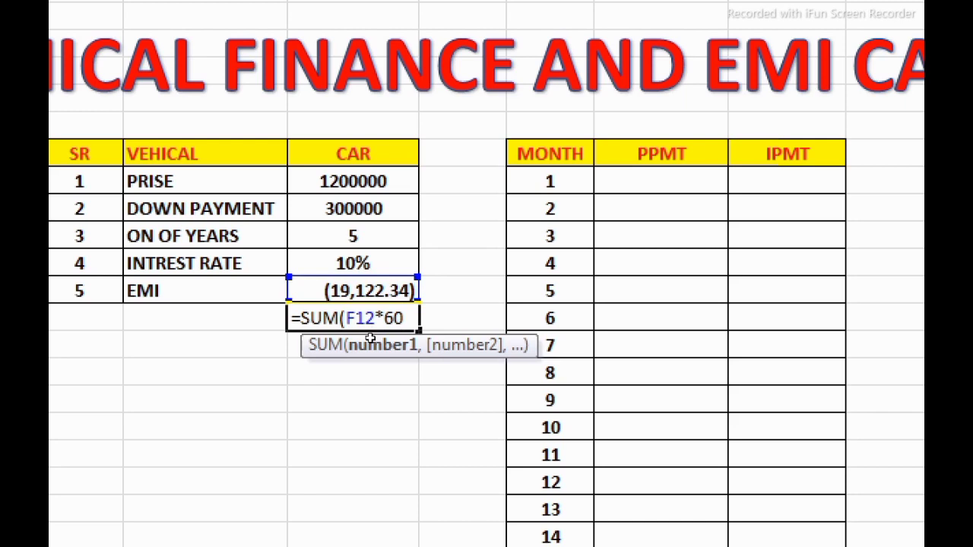
text())
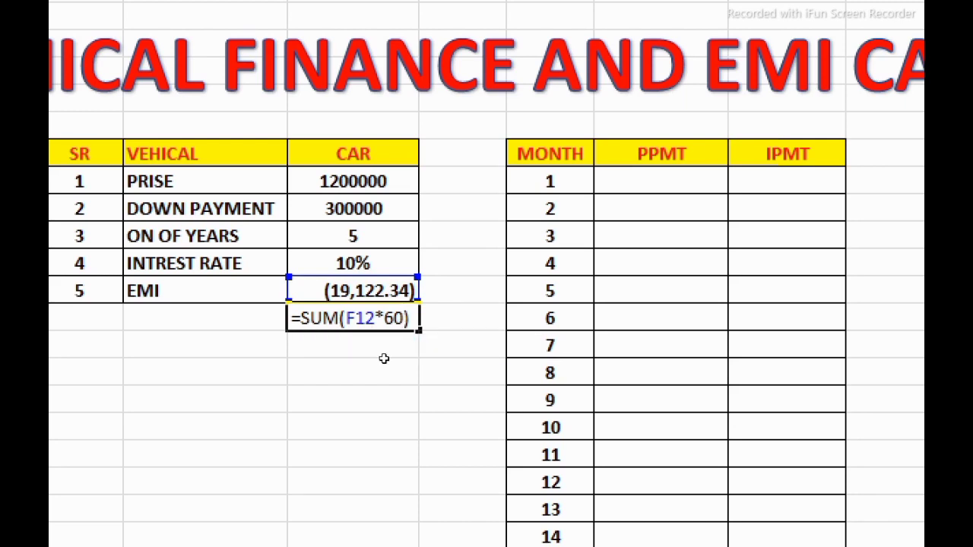
key(Return)
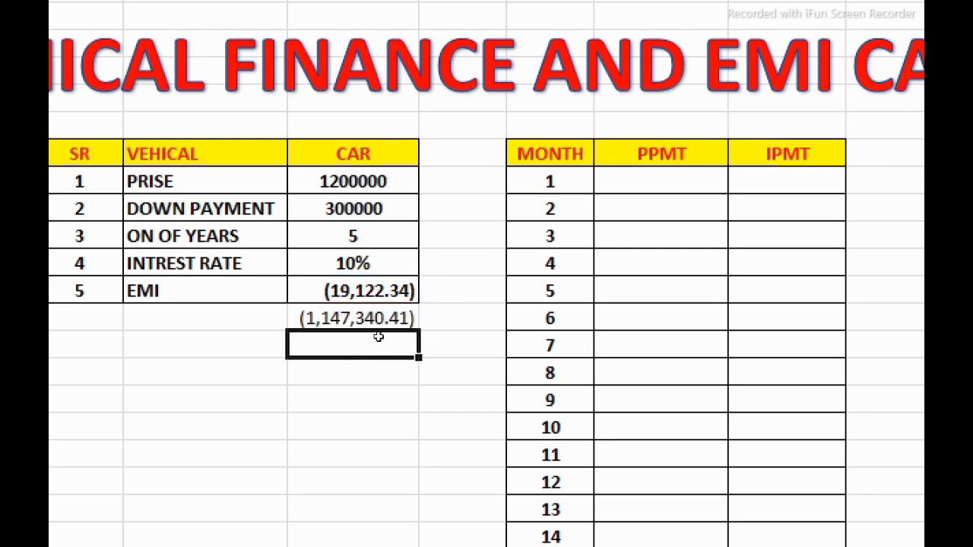
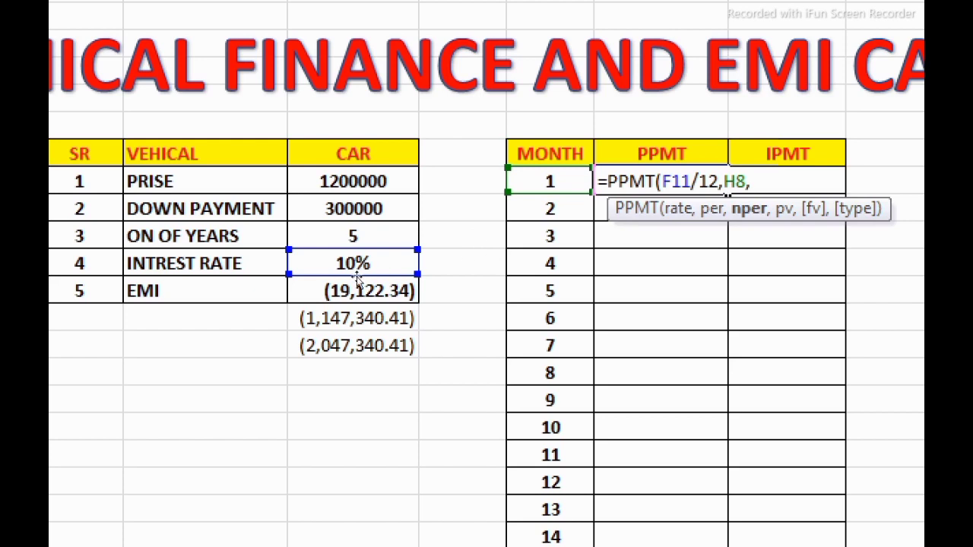
Complete the month 1 PPMT formula with F10*12 as the number of periods and F8-F9 as the present value.
click(356, 242)
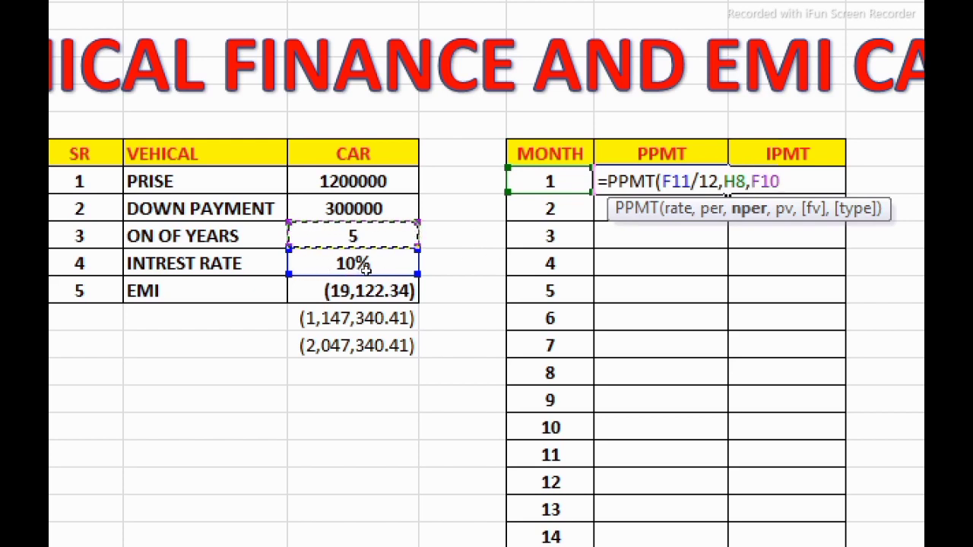
text(*12)
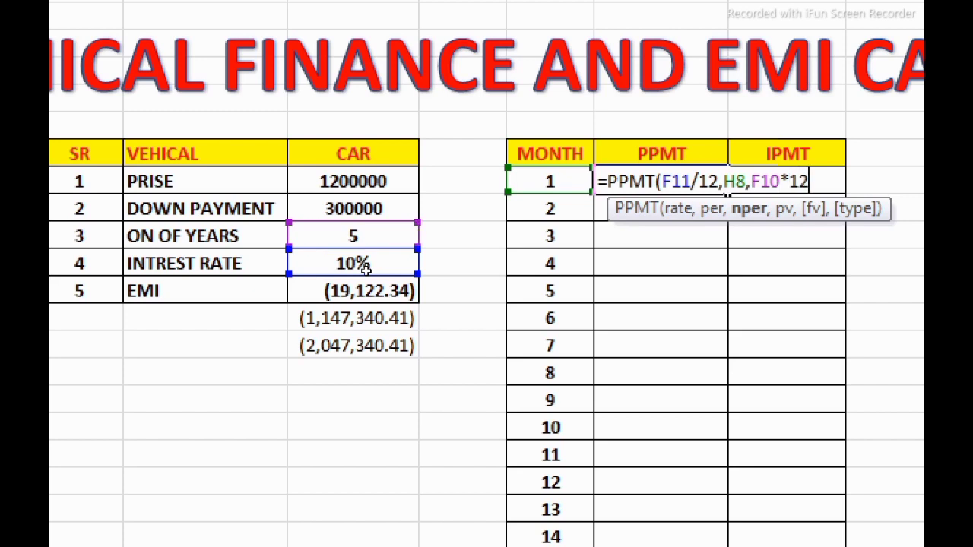
text(,)
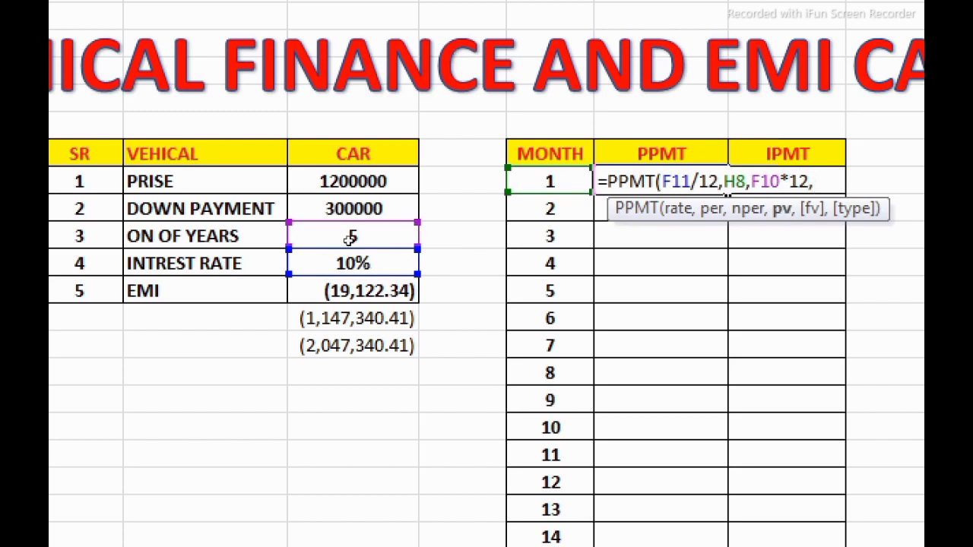
text(F8)
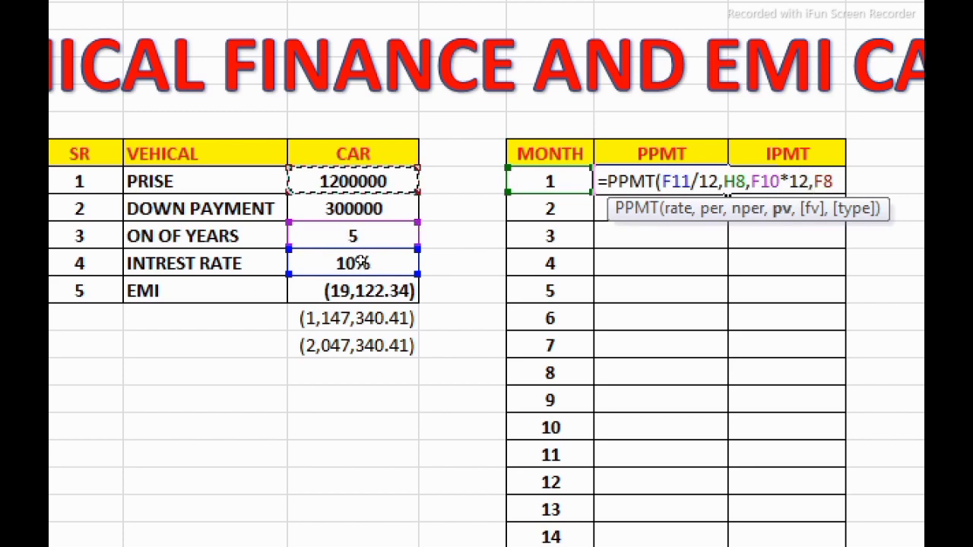
text(-F9)
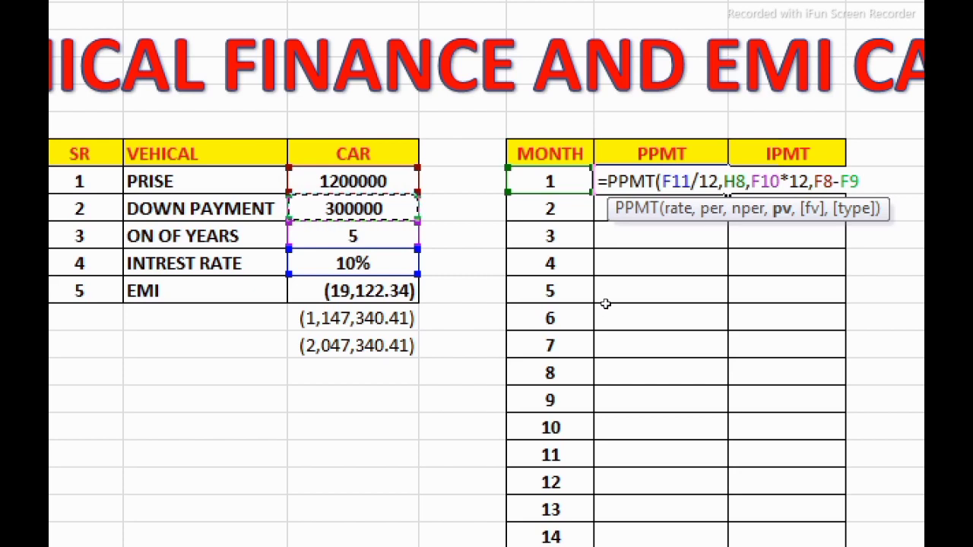
text())
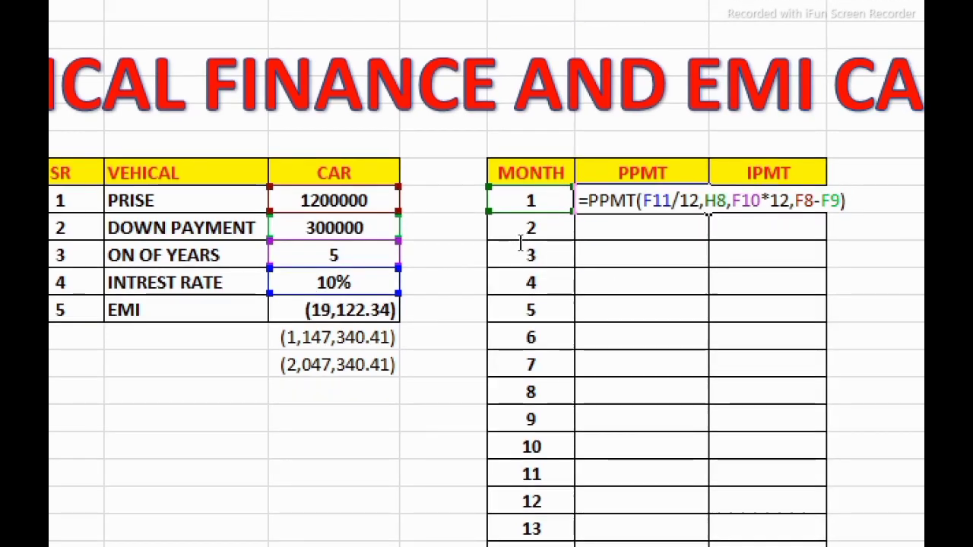
Make the interest rate reference in the month 1 PPMT formula absolute as $F$11.
key(Left)
key(Left)
key(Left)
key(Left)
key(Left)
key(Left)
key(Left)
key(Left)
key(Left)
key(Left)
key(Left)
key(Left)
key(Left)
key(Left)
key(Left)
key(Left)
key(Left)
key(Left)
key(Left)
key(Left)
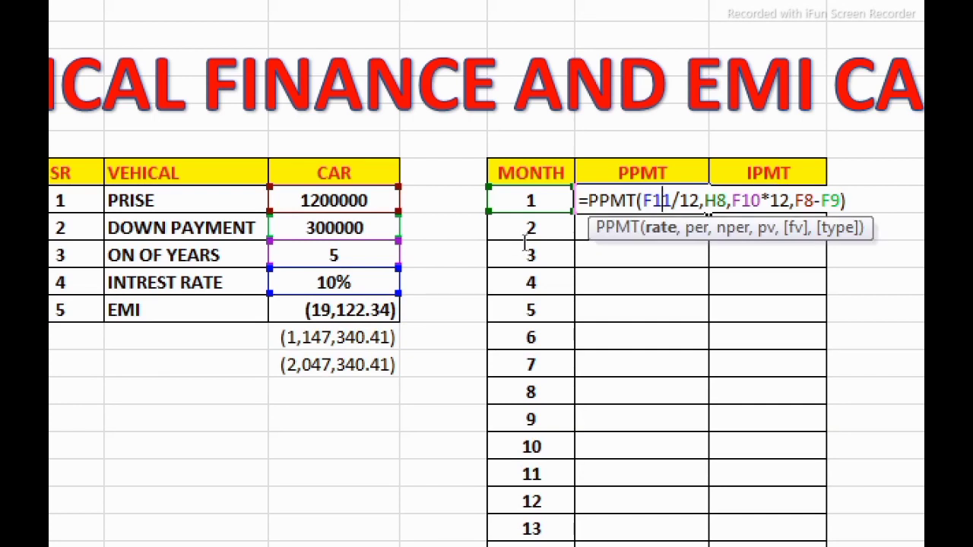
key(Right)
key(shift+Left)
key(shift+Left)
key(shift+Left)
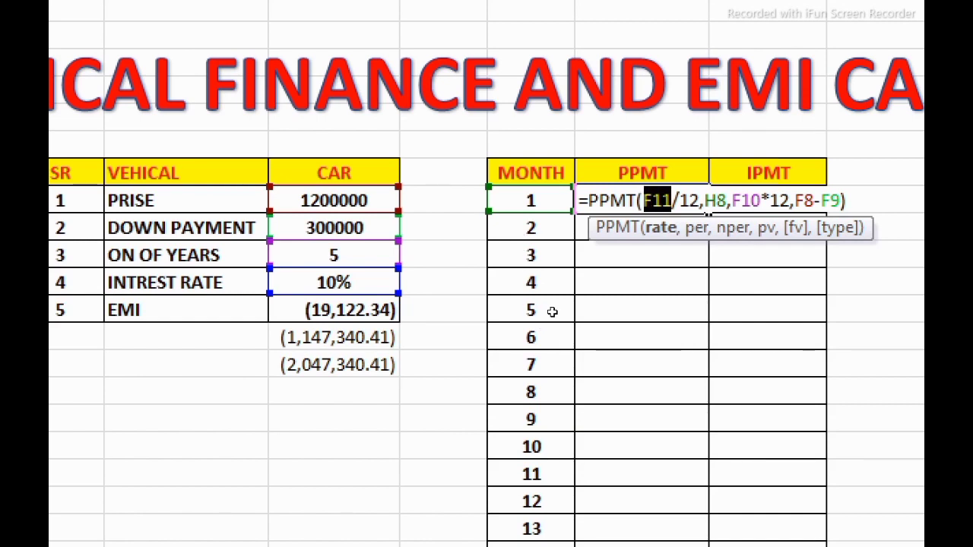
key(F4)
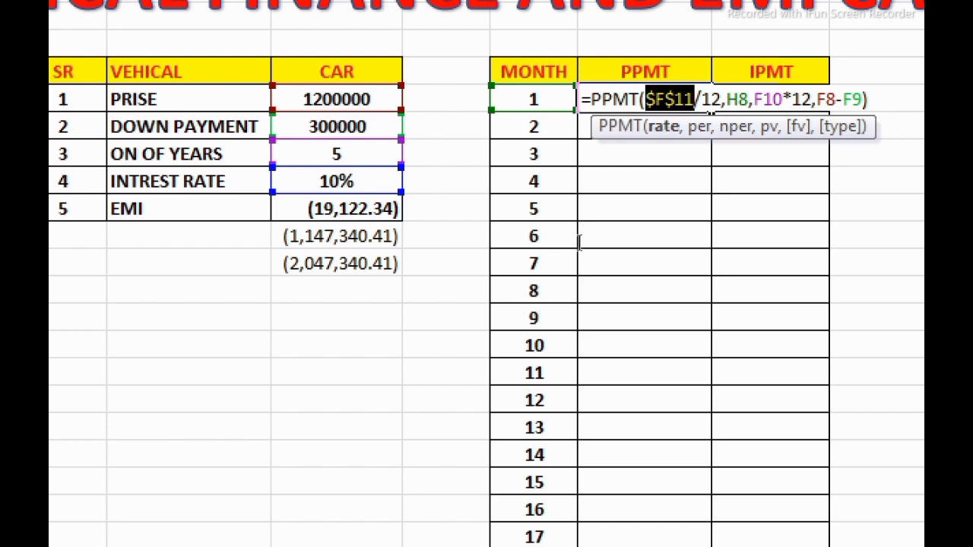
Make the number-of-years reference in the month 1 PPMT formula absolute as $F$10.
key(Right)
key(Right)
key(Right)
key(Right)
key(Right)
key(Right)
key(Right)
key(Right)
key(Right)
key(Right)
key(Right)
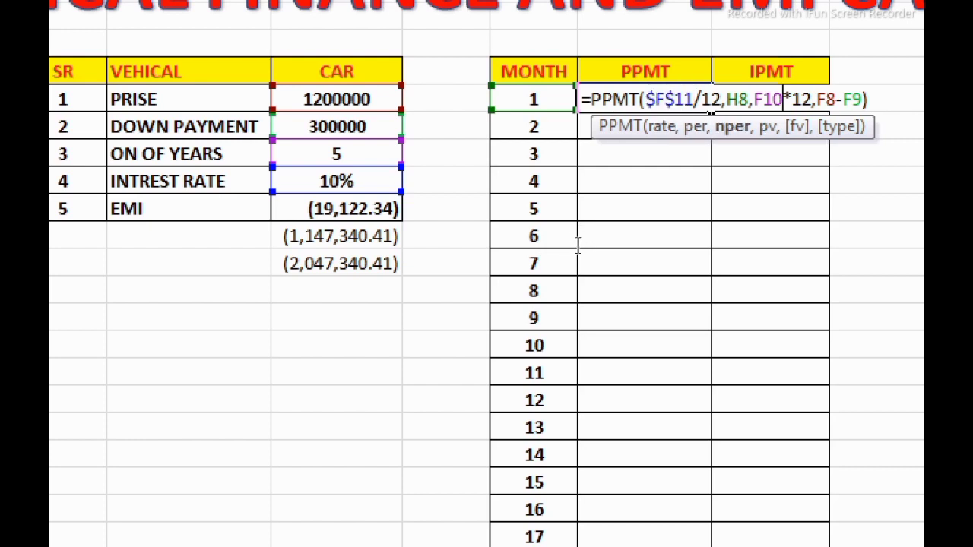
key(shift+Left)
key(shift+Left)
key(shift+Left)
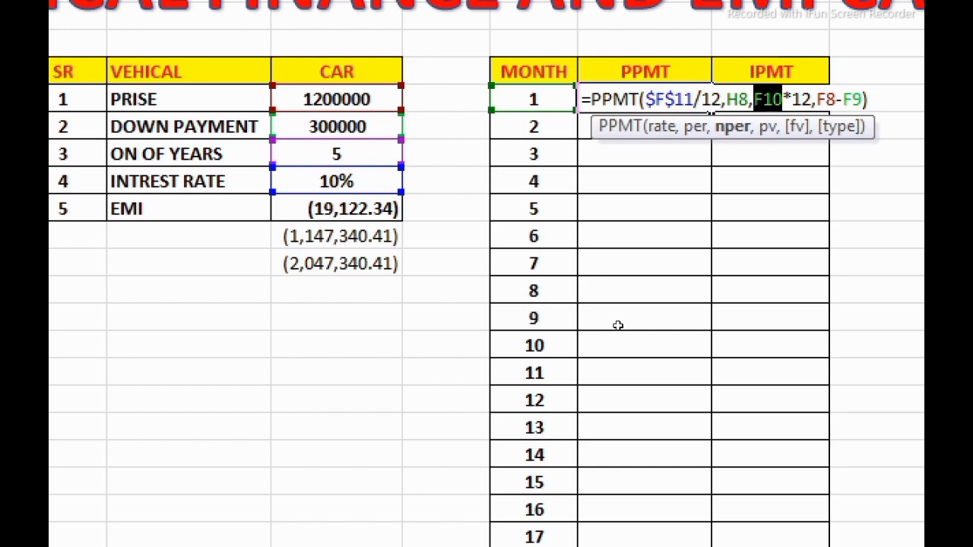
key(F4)
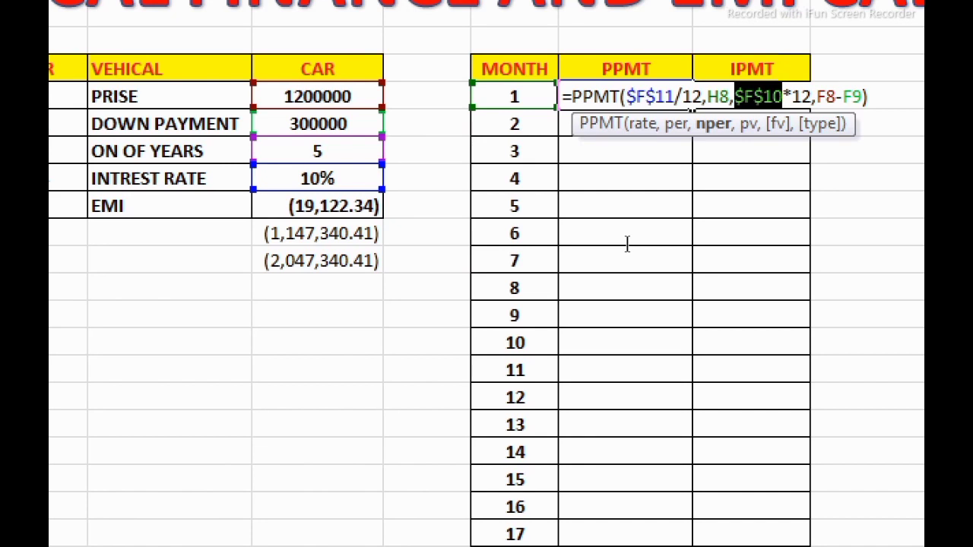
Make the present value references in the month 1 PPMT formula absolute as $F$8-$F$9 and enter the formula.
drag(627, 243, 606, 242)
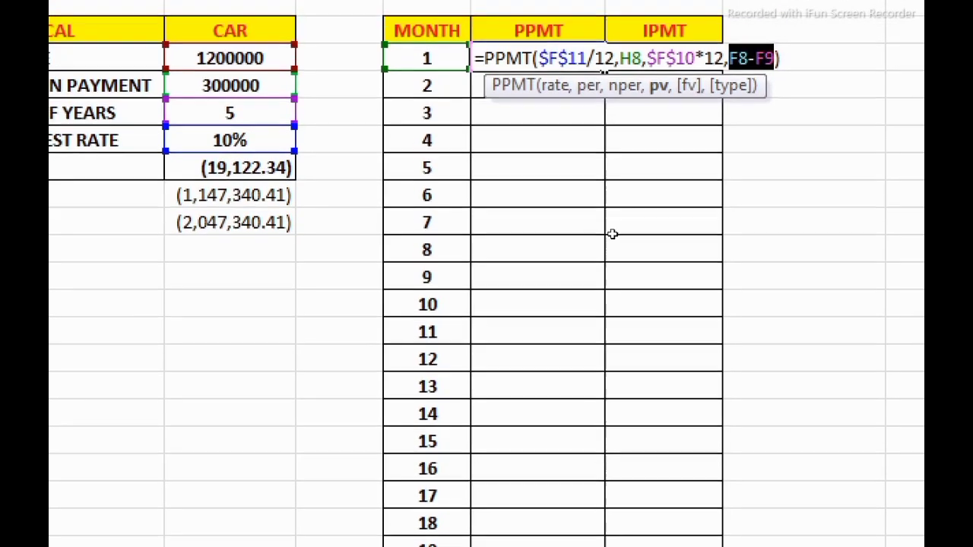
key(F4)
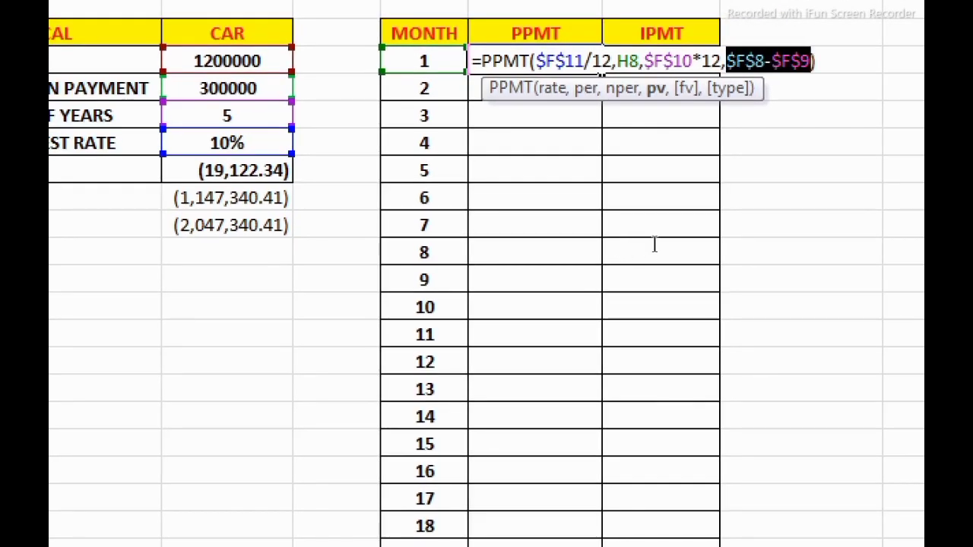
key(End)
key(Return)
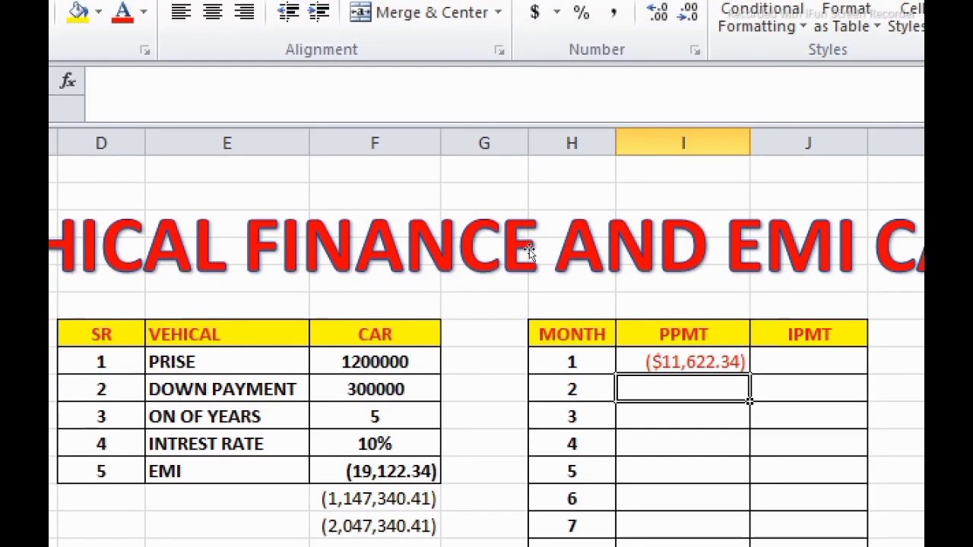
Apply the Comma Style number format to the month 1 PPMT cell and fill its formula down the whole PPMT column.
key(Up)
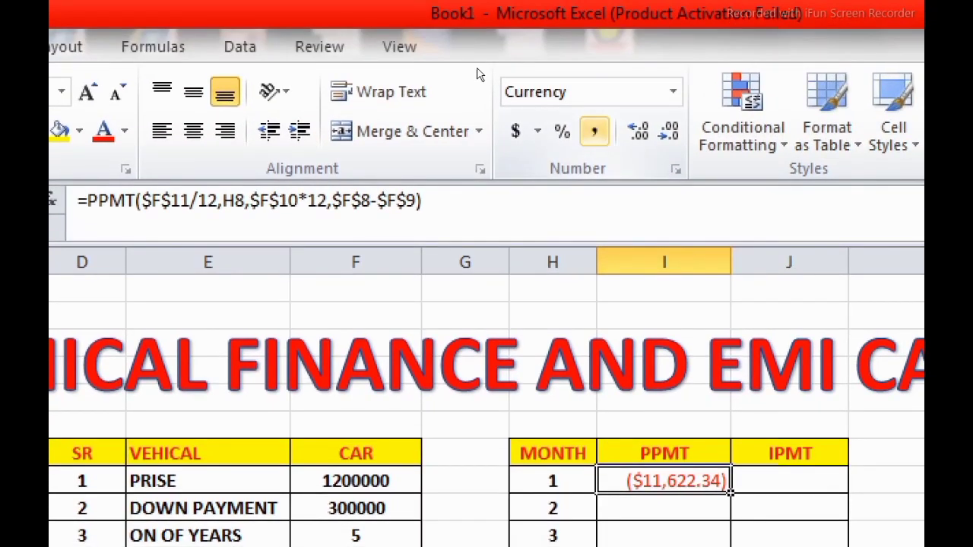
click(594, 131)
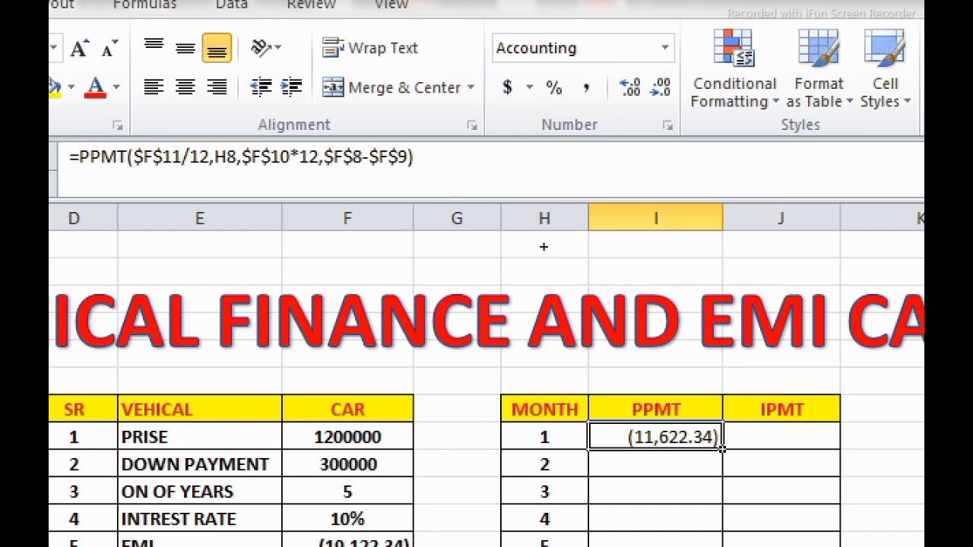
drag(722, 450, 720, 510)
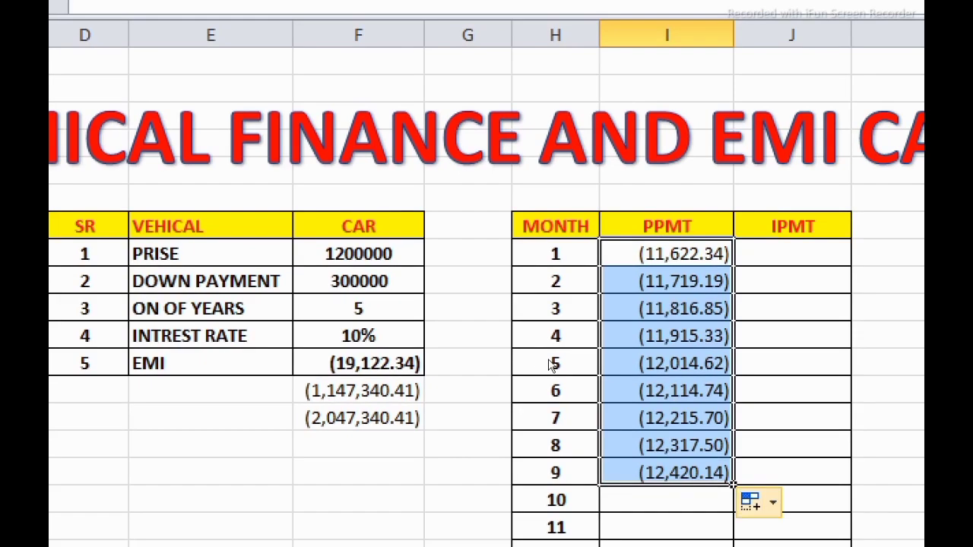
double_click(733, 484)
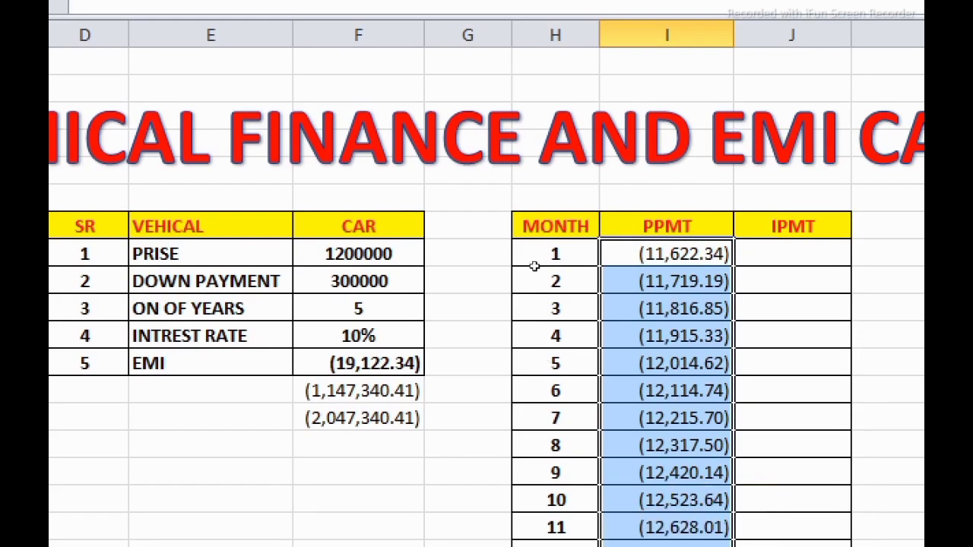
Start an IPMT formula in the month 1 IPMT cell with the absolute interest rate $F$11/12 as the rate.
key(Right)
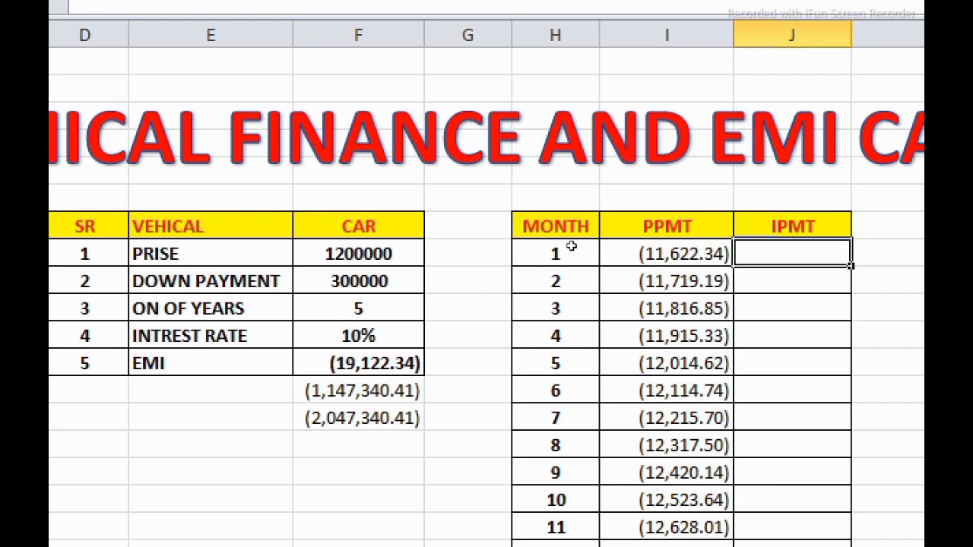
text(=)
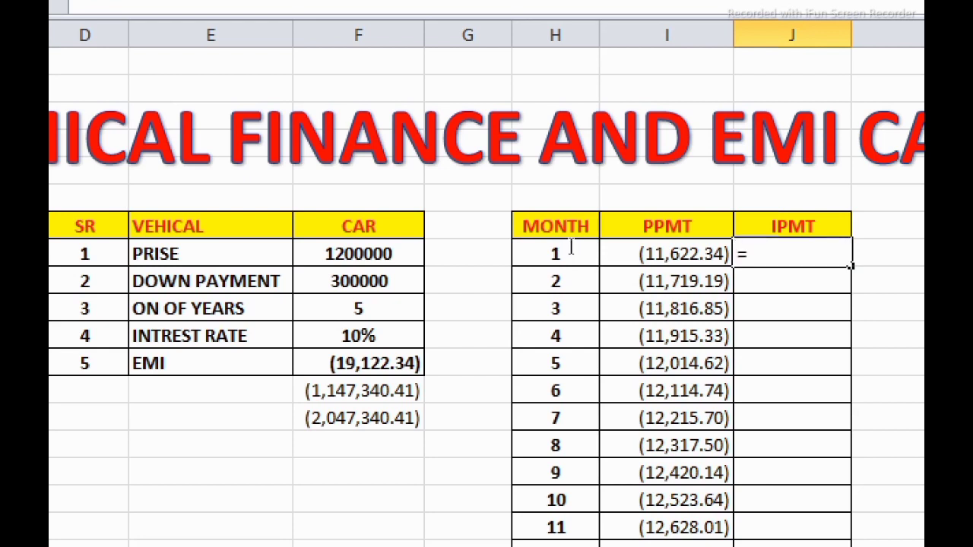
text(IP)
key(Tab)
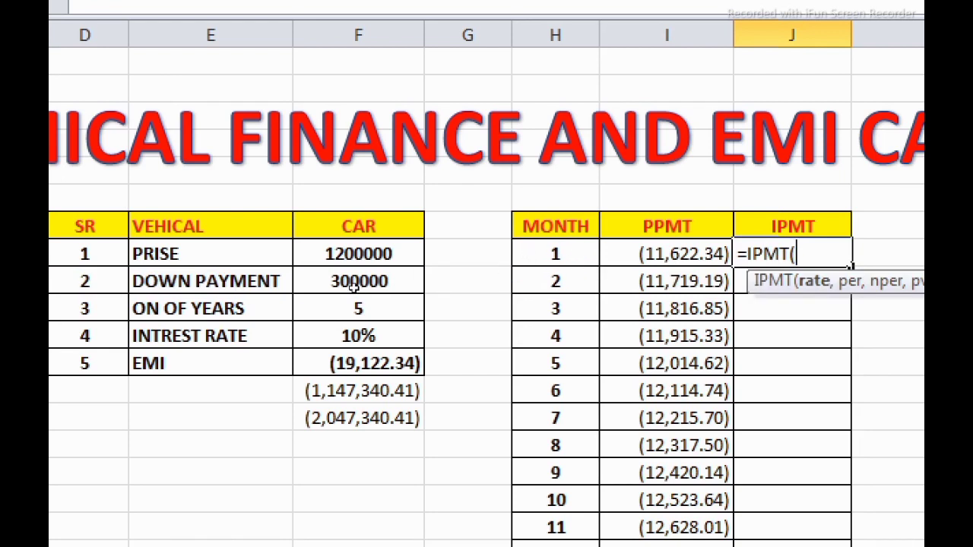
click(354, 334)
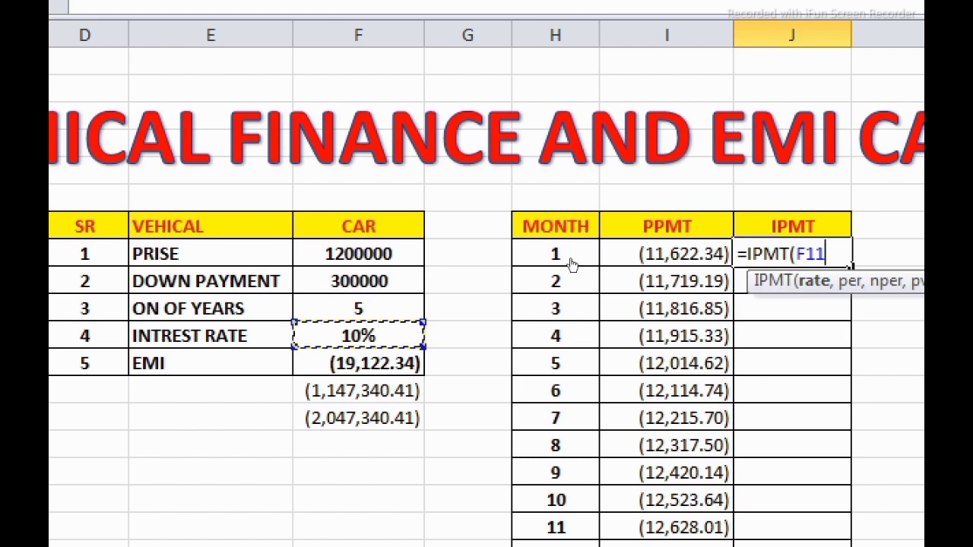
key(shift+Left)
key(shift+Left)
key(shift+Left)
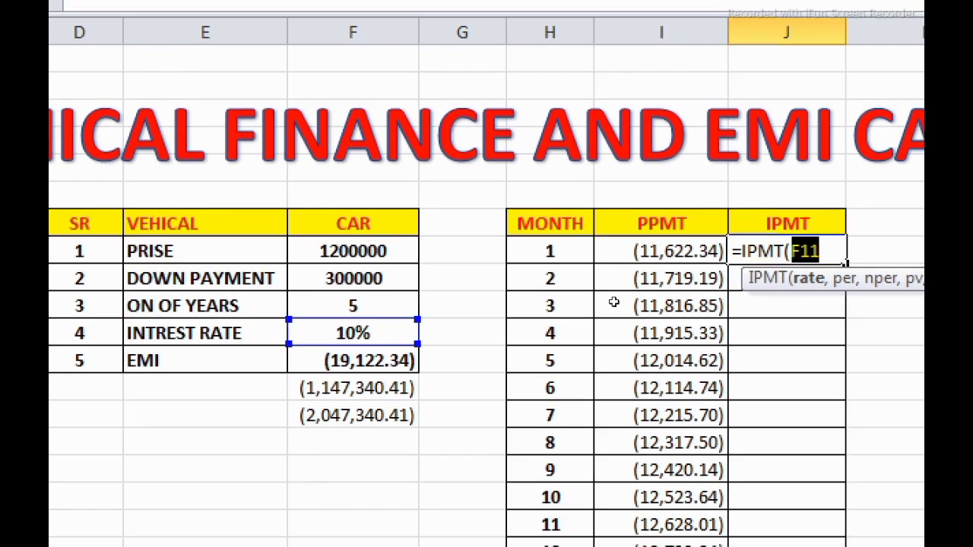
key(F4)
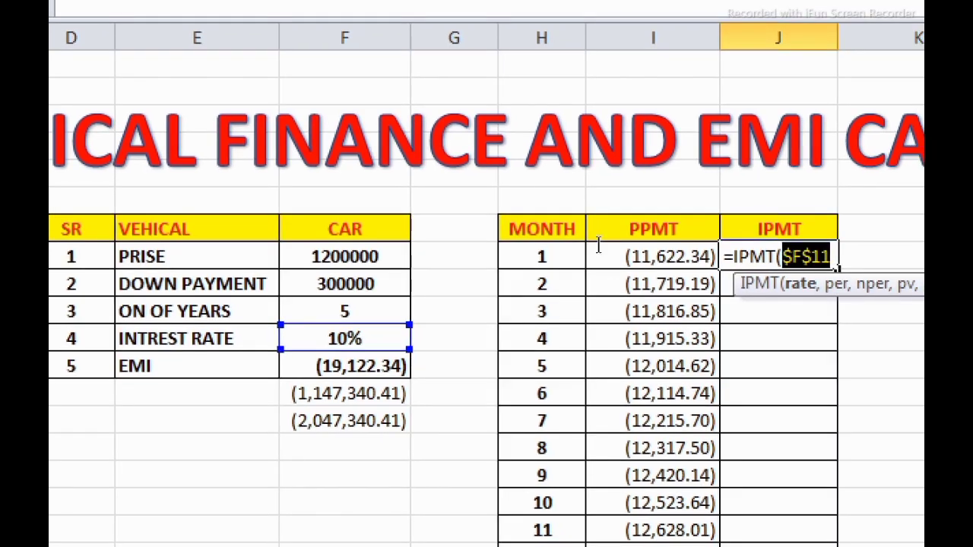
key(Right)
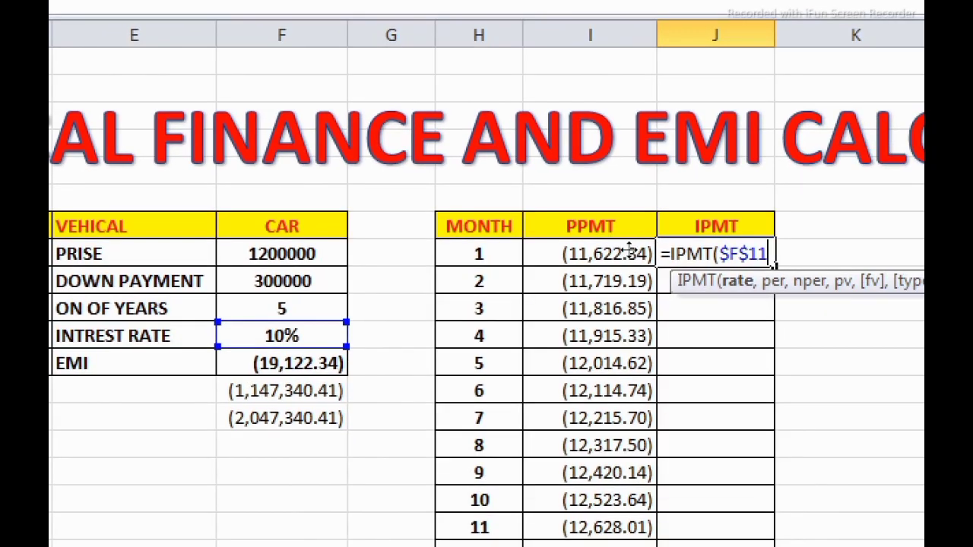
text(/12,)
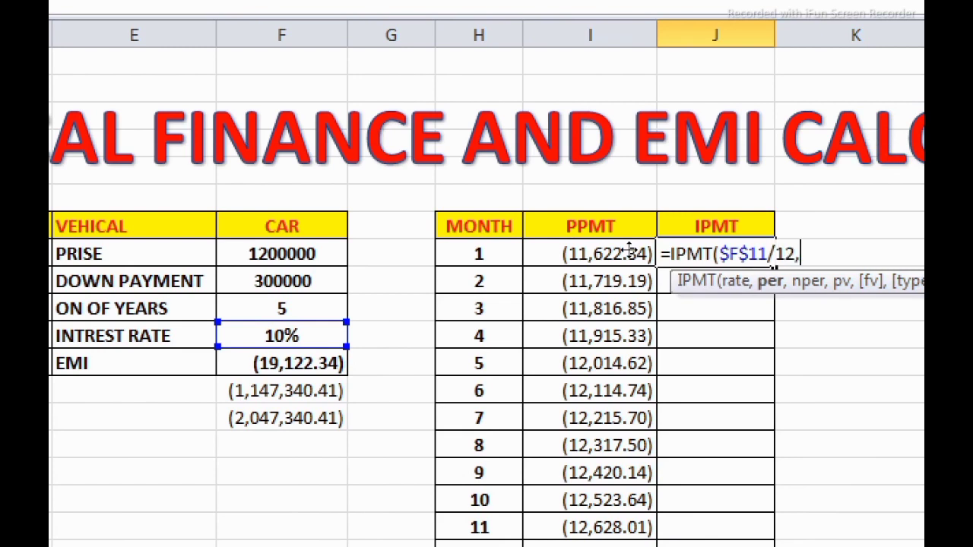
Add month cell H8 as the period and $F$10*12 as the number of periods to the IPMT formula.
click(465, 244)
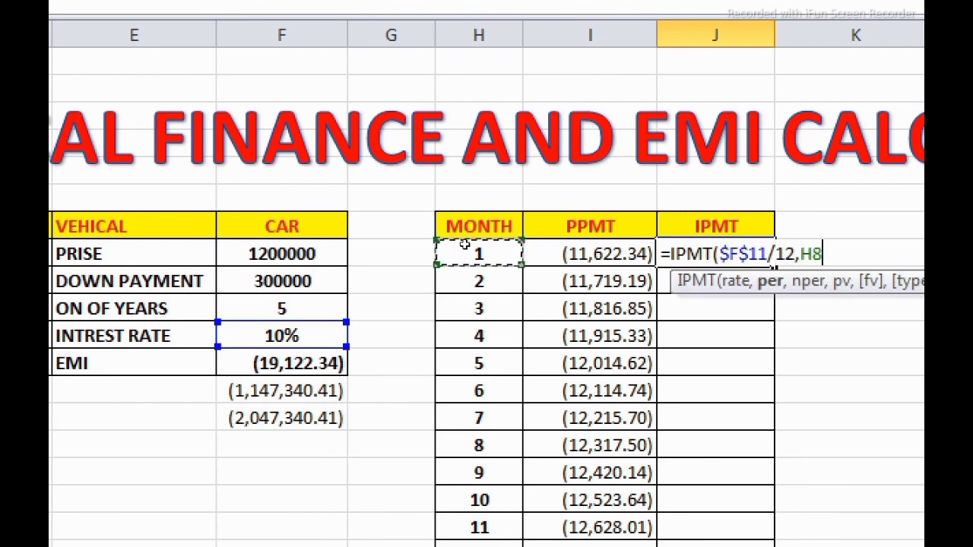
text(,)
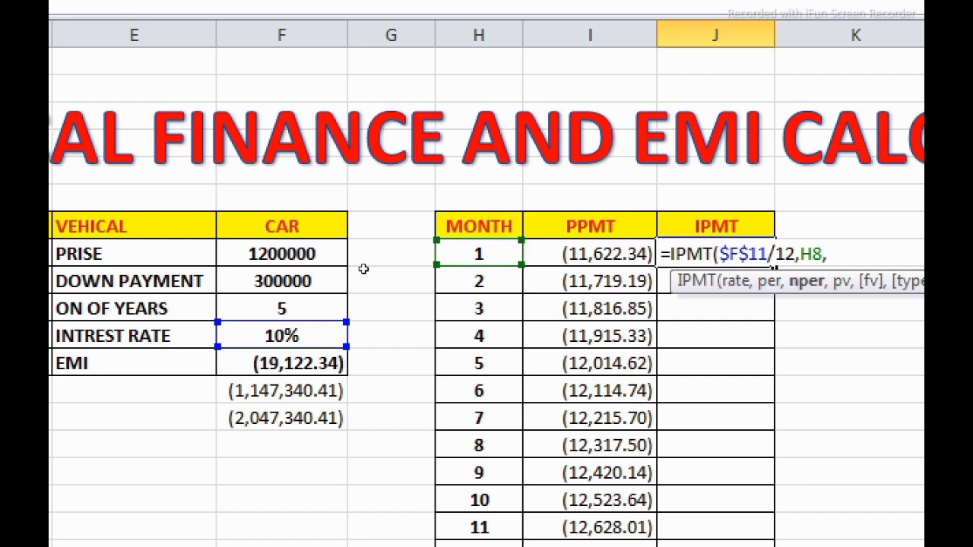
click(333, 304)
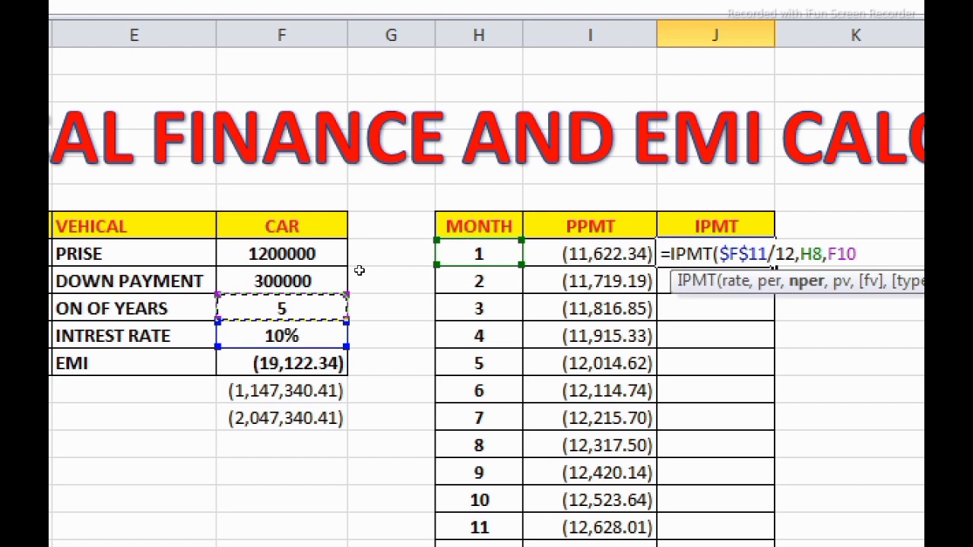
text(*1)
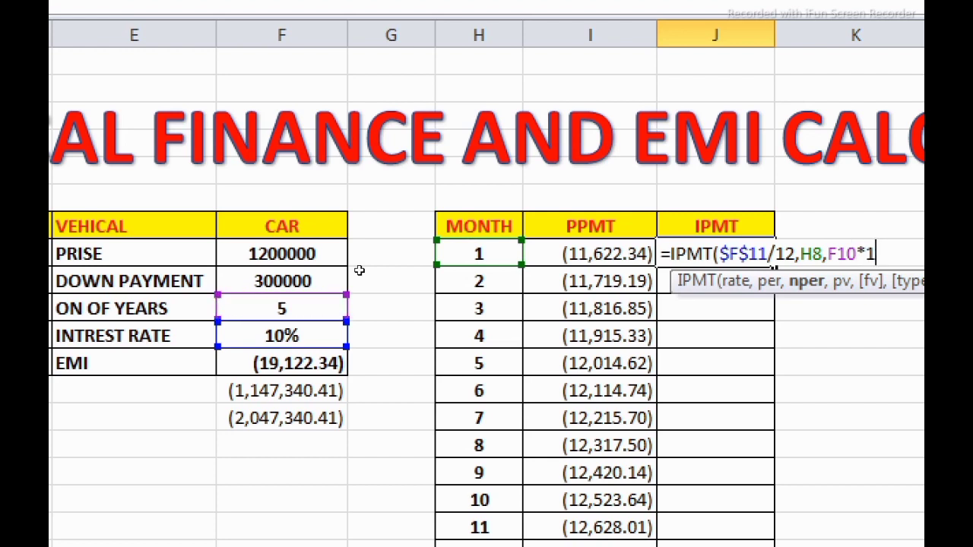
text(2)
drag(644, 246, 629, 248)
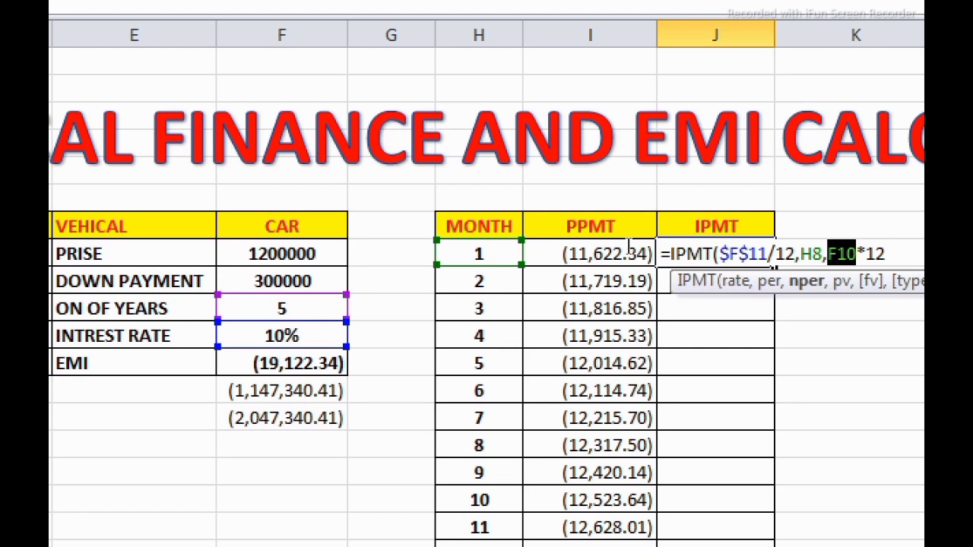
key(F4)
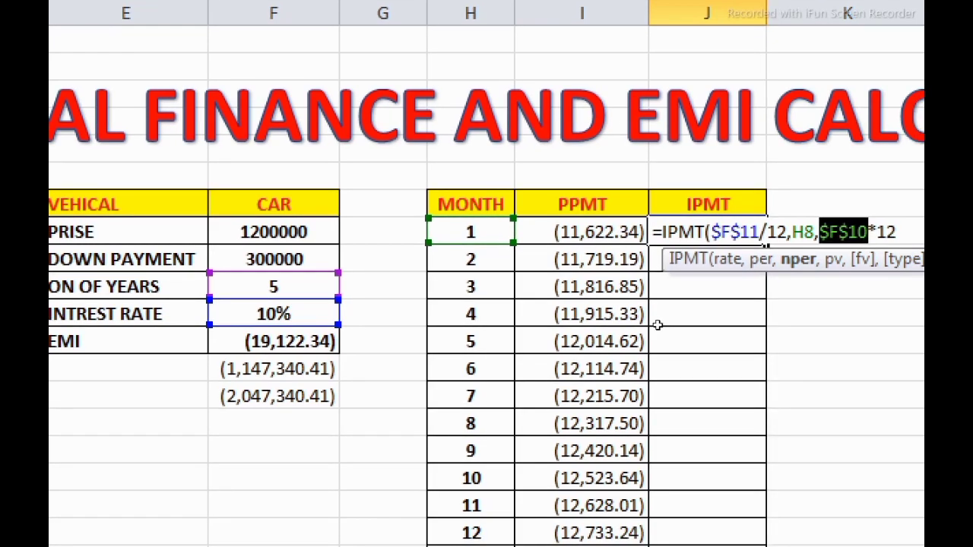
key(Right)
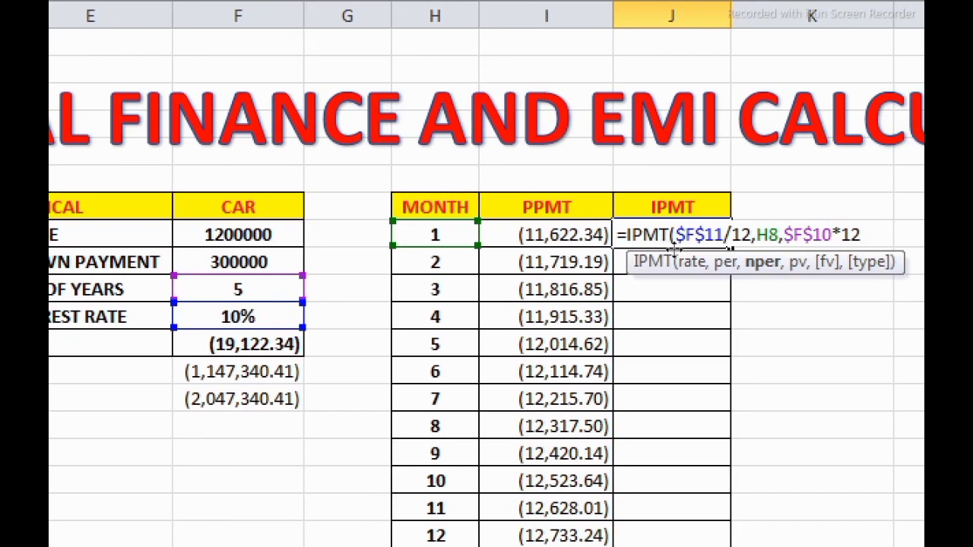
Complete the month 1 IPMT formula with the absolute present value $F$8-$F$9 and enter it.
text(,)
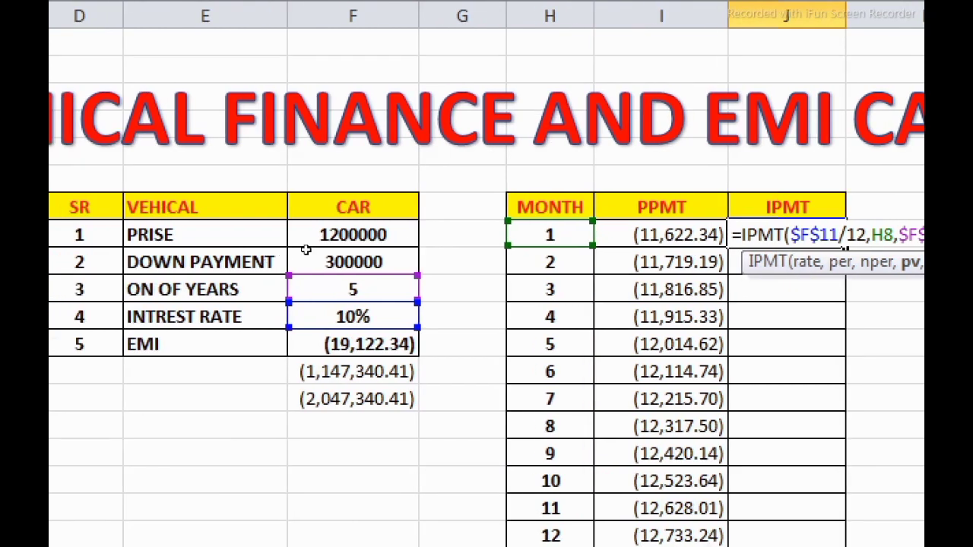
click(364, 242)
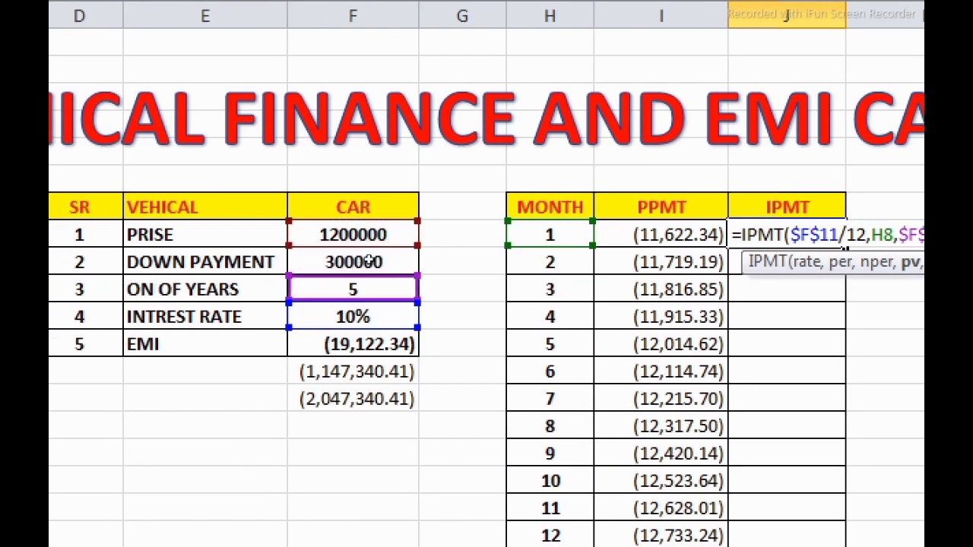
click(367, 258)
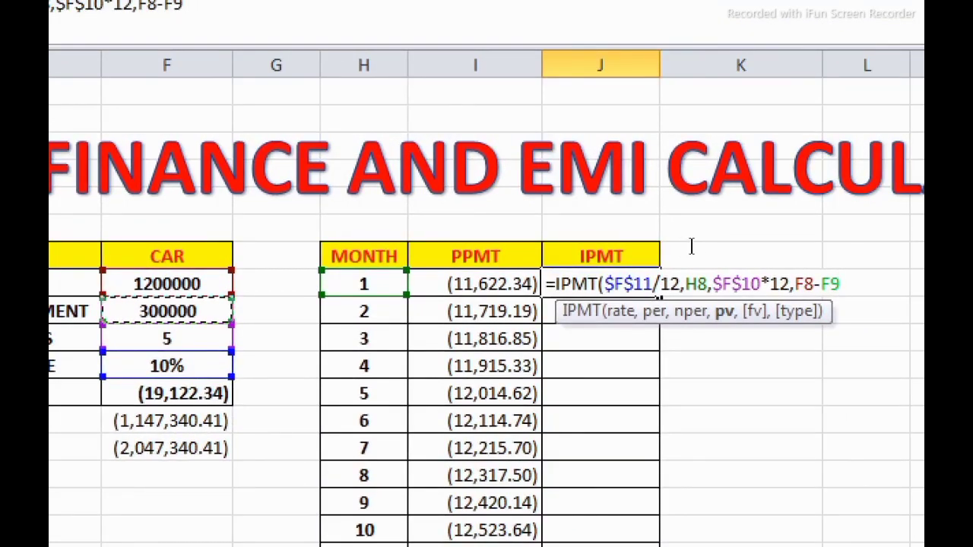
key(shift+Left)
key(shift+Left)
key(shift+Left)
key(shift+Left)
key(shift+Left)
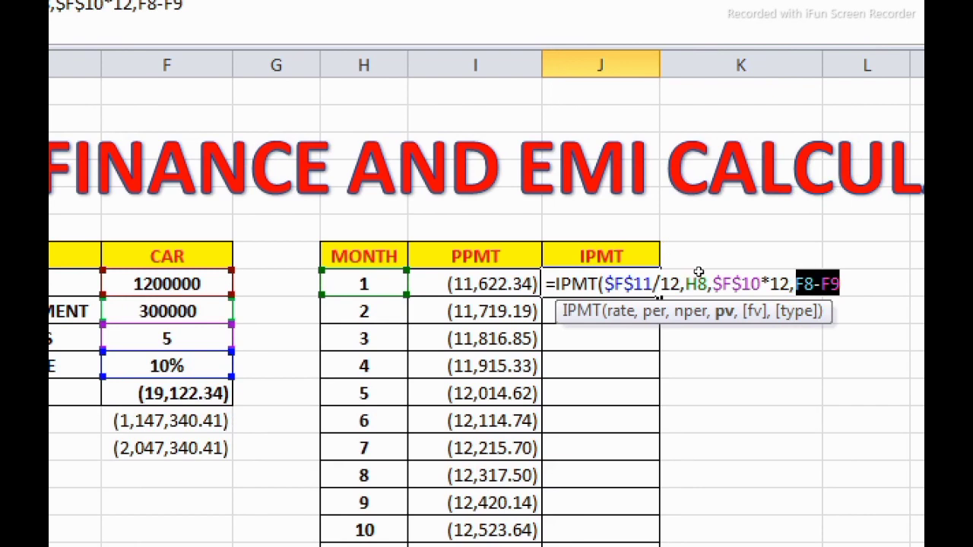
key(F4)
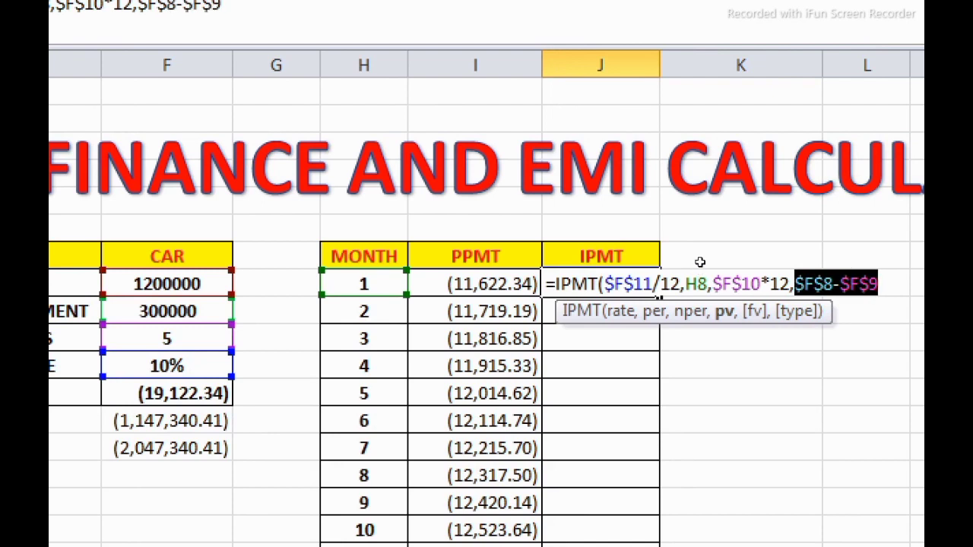
key(BackSpace)
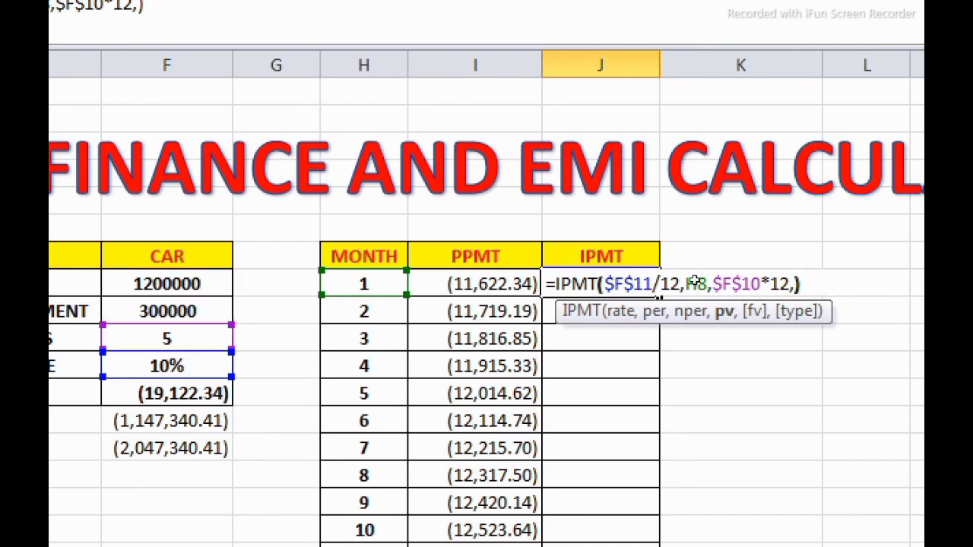
key(Return)
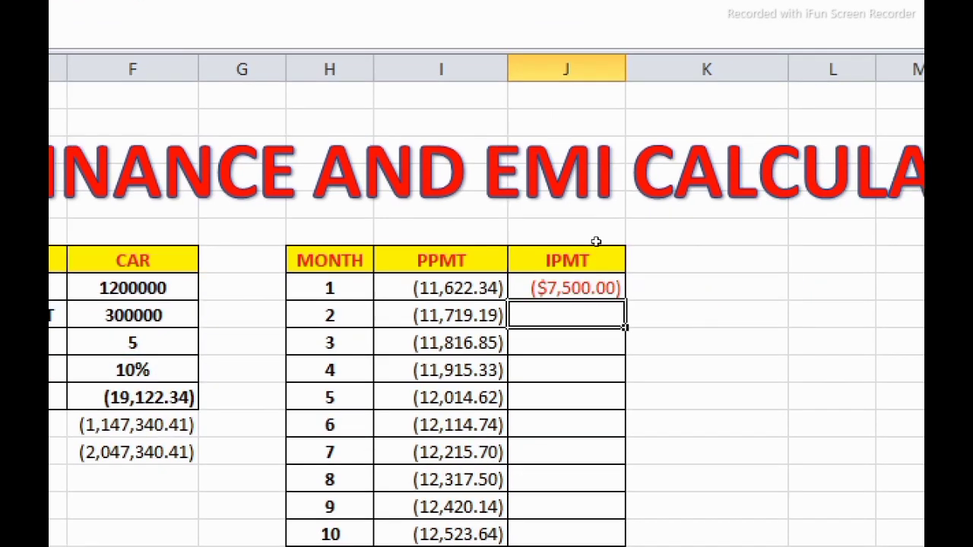
Apply the Comma Style number format to the month 1 IPMT cell and fill its formula down the whole IPMT column.
key(Up)
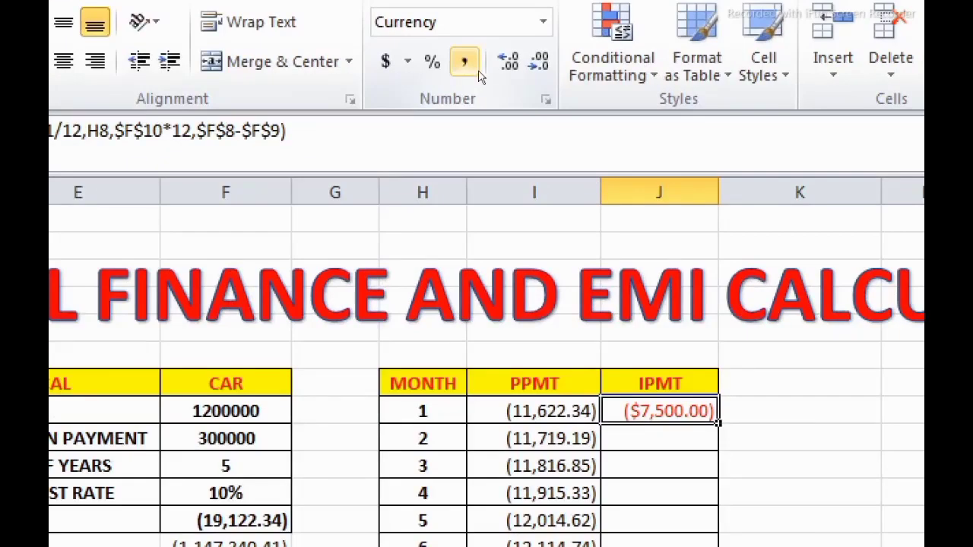
click(475, 67)
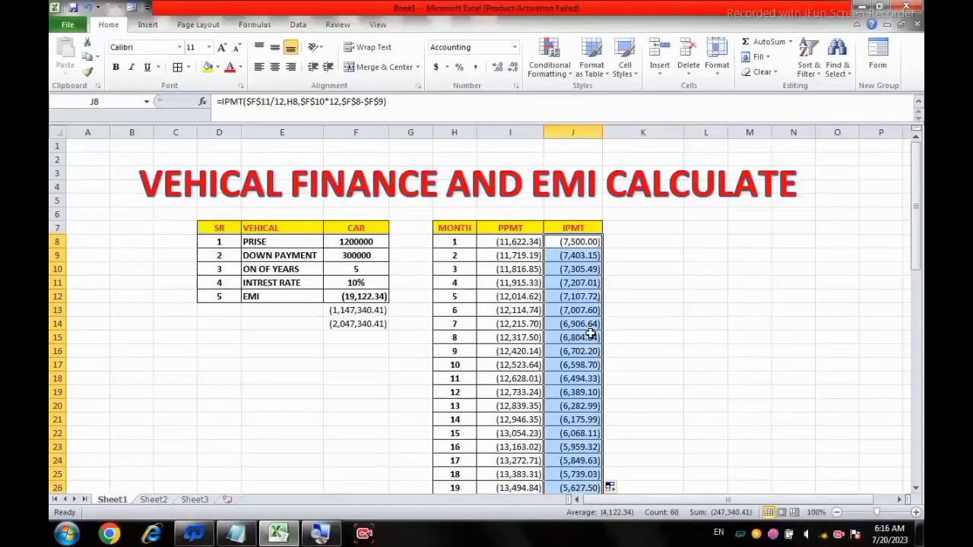
scroll(592, 346, down, 14)
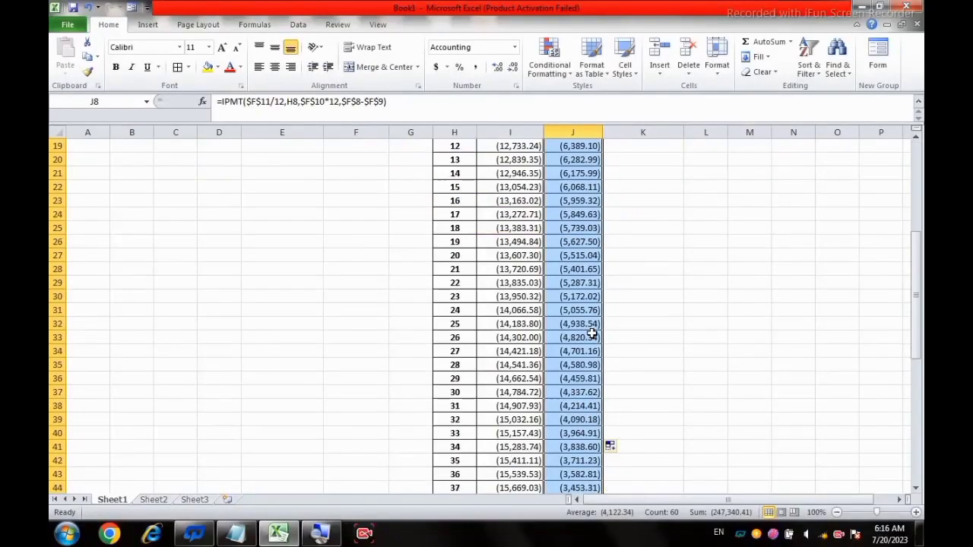
Enter =SUM(I8+J8) in the cell beside the month 1 IPMT value to add that month's principal and interest.
scroll(592, 346, down, 3)
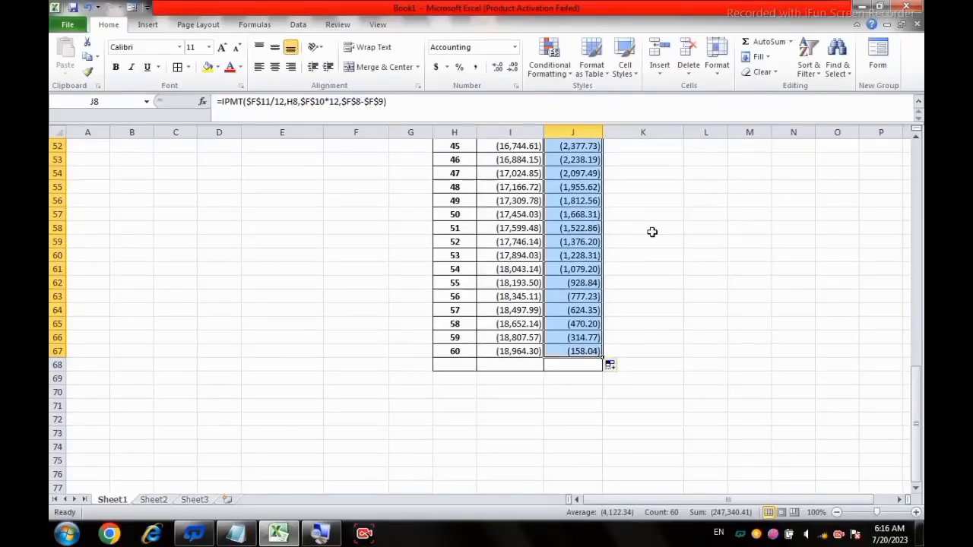
scroll(730, 72, up, 13)
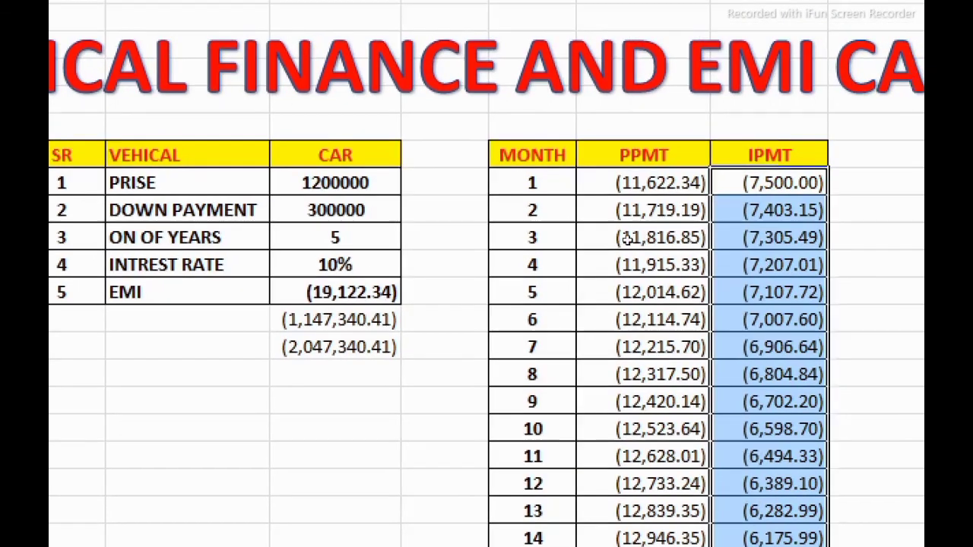
key(Right)
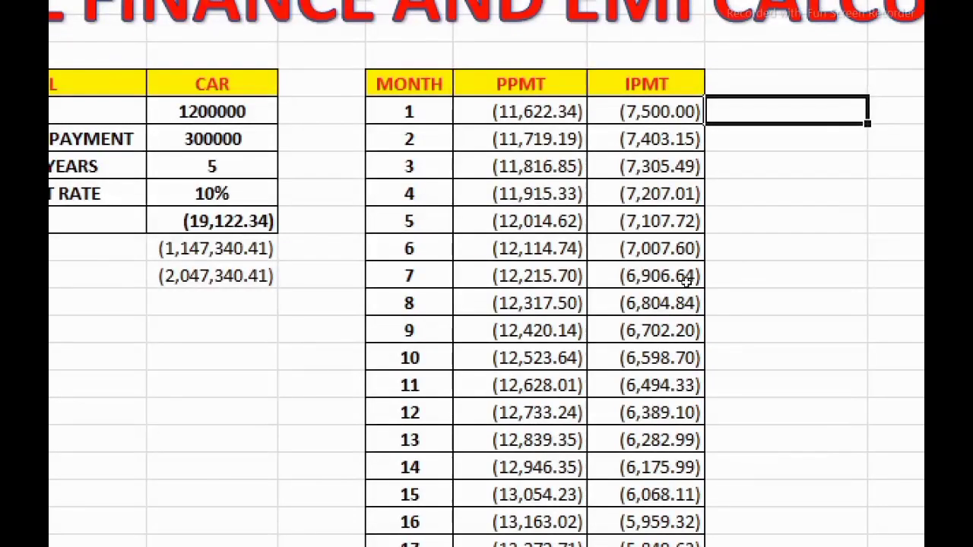
text(=SUM()
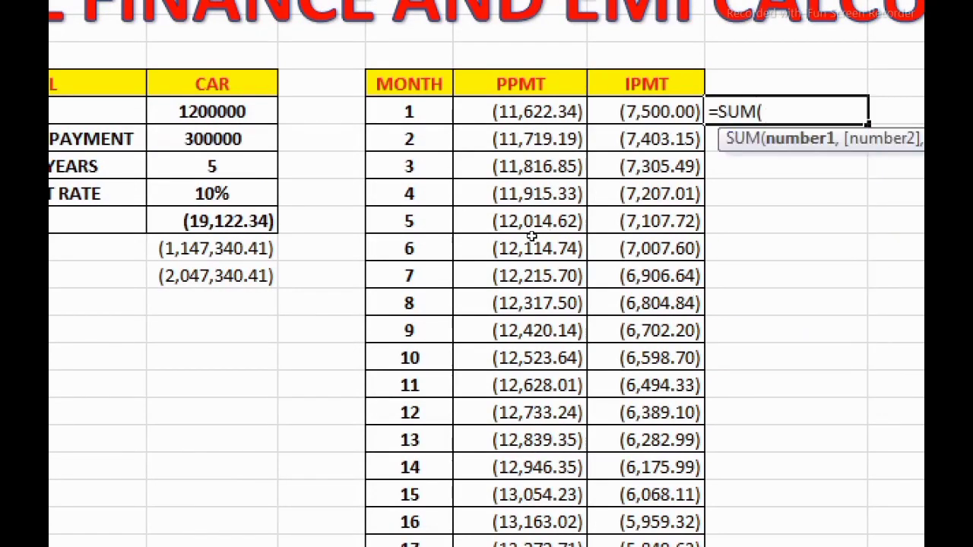
key(Left)
key(Left)
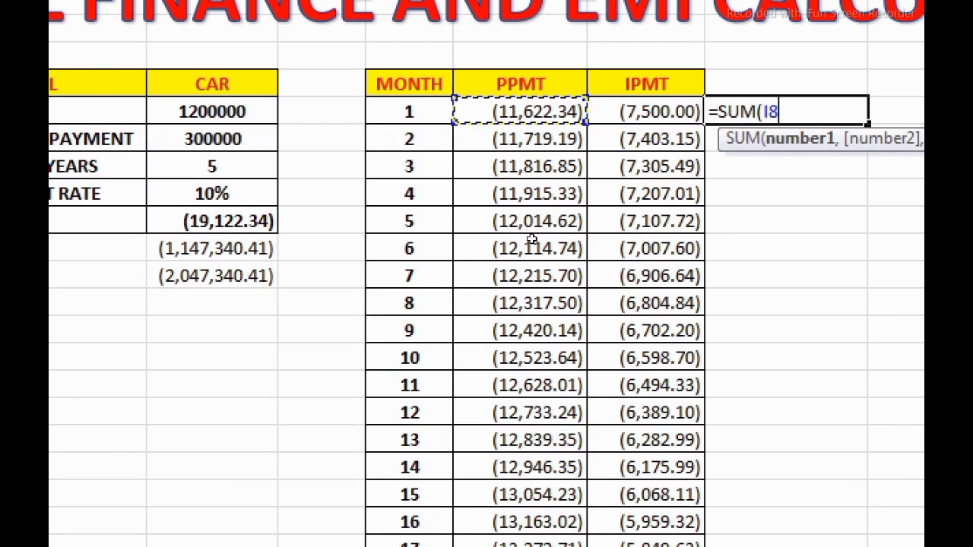
text(+)
key(Left)
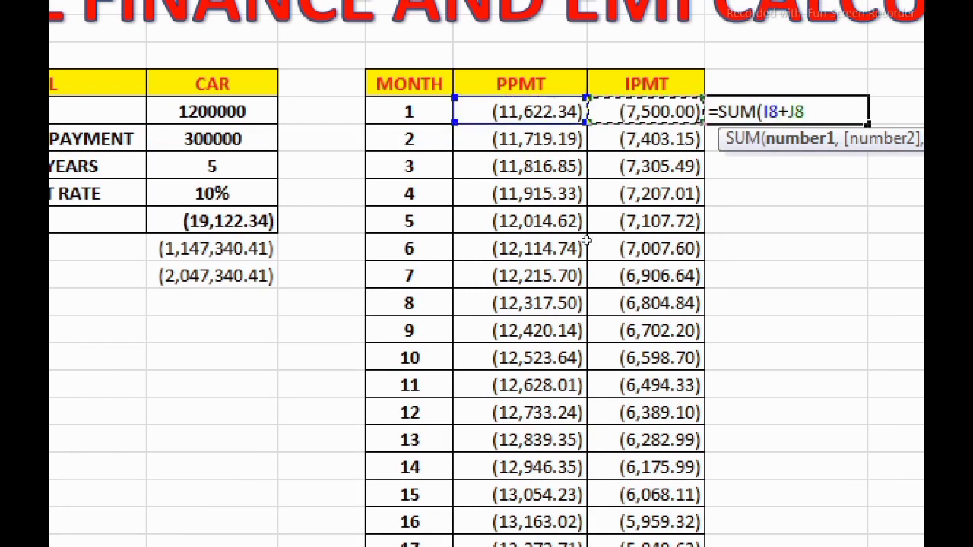
text())
key(Return)
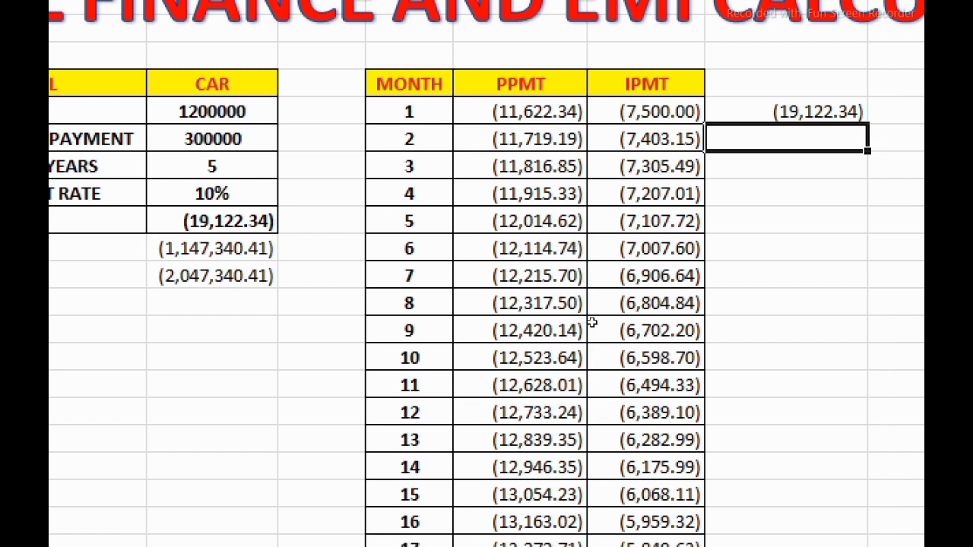
Review how the monthly PPMT and IPMT amounts change from month 1 to month 60.
scroll(582, 418, down, 7)
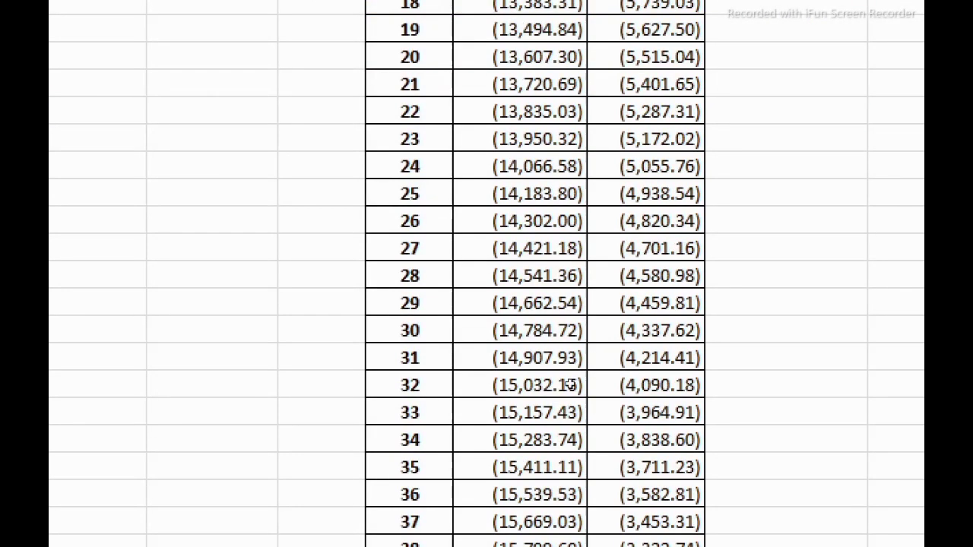
scroll(576, 445, down, 8)
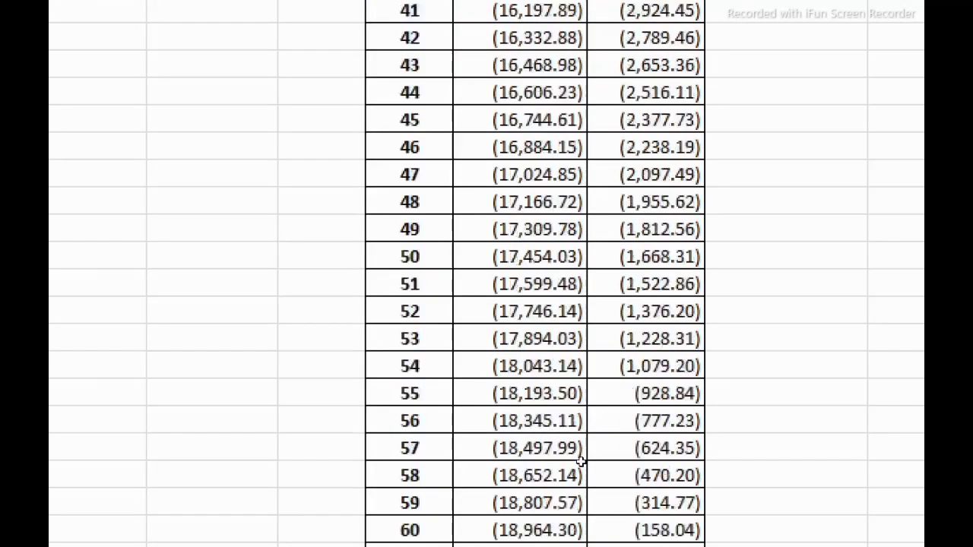
scroll(579, 456, down, 2)
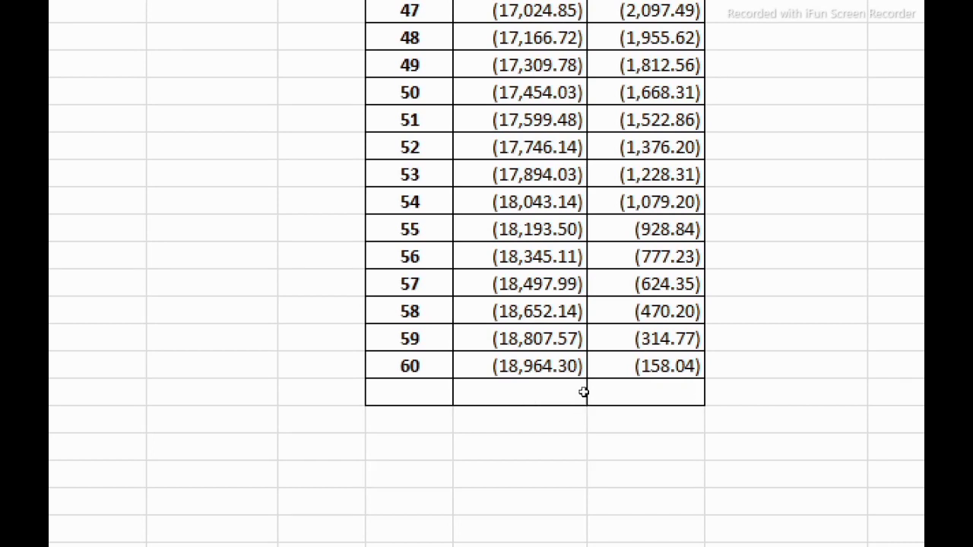
scroll(582, 347, up, 15)
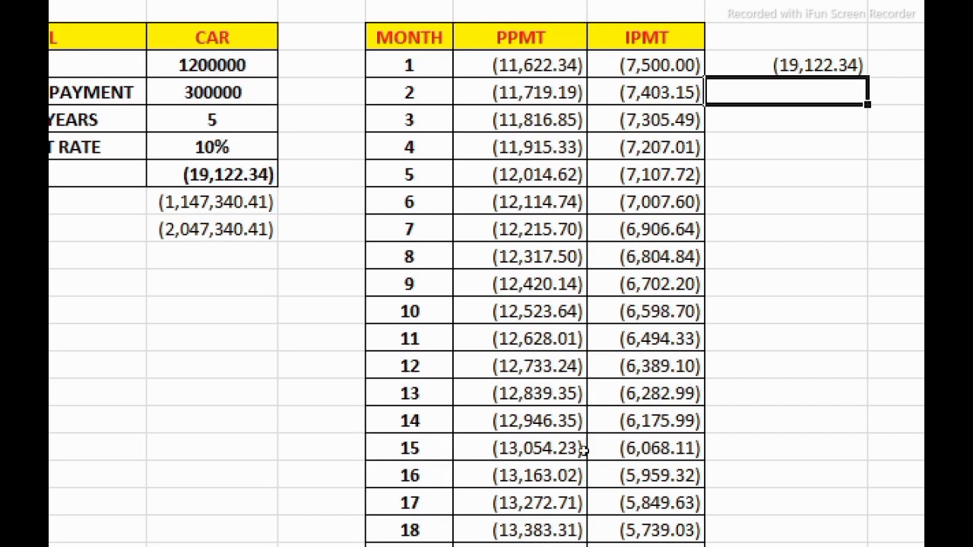
scroll(588, 425, down, 8)
scroll(589, 419, up, 8)
key(Up)
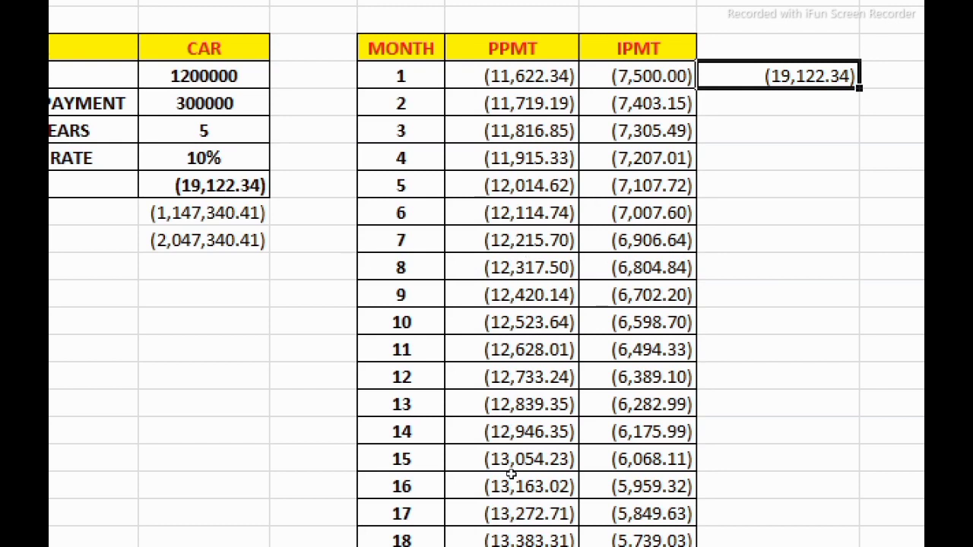
Total the PPMT column with AutoSum in the empty table row below month 60.
scroll(519, 465, down, 16)
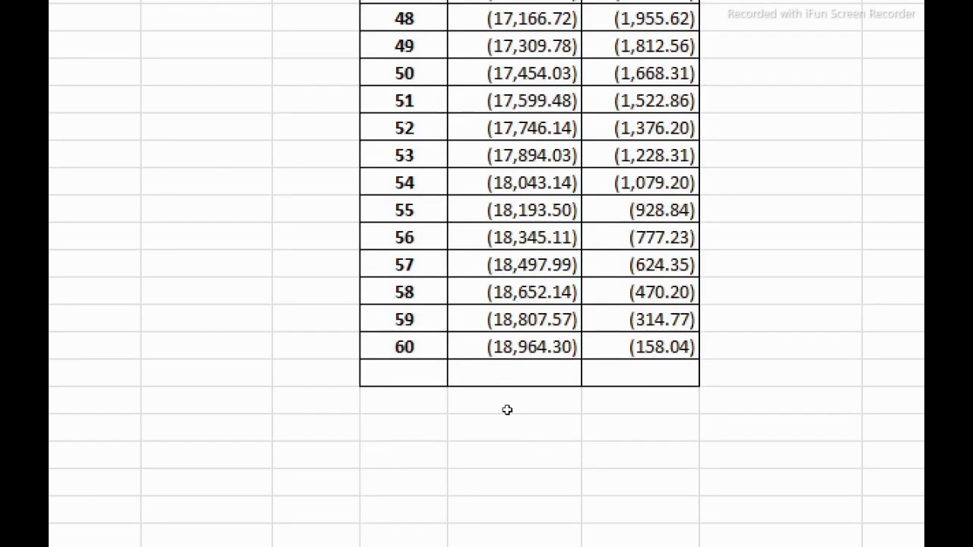
click(509, 380)
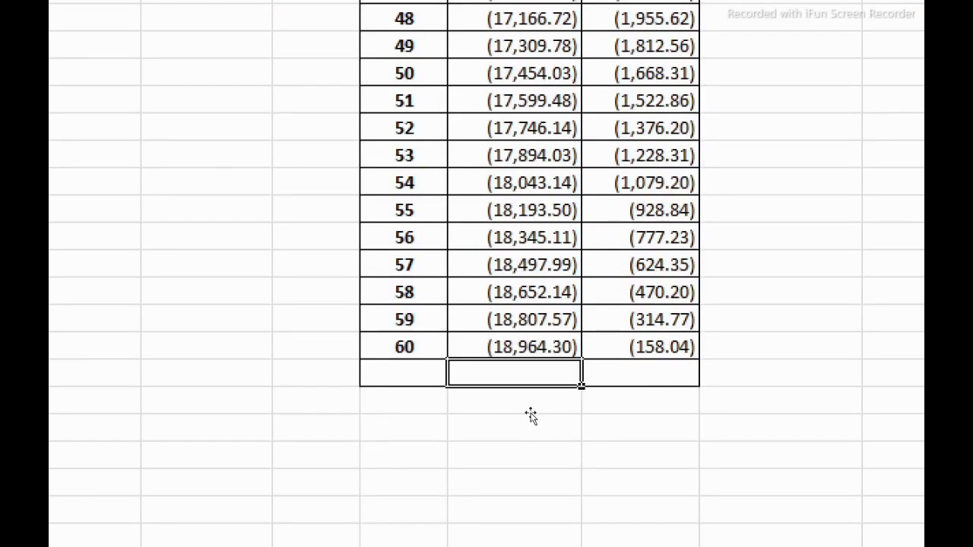
key(alt+equal)
key(Return)
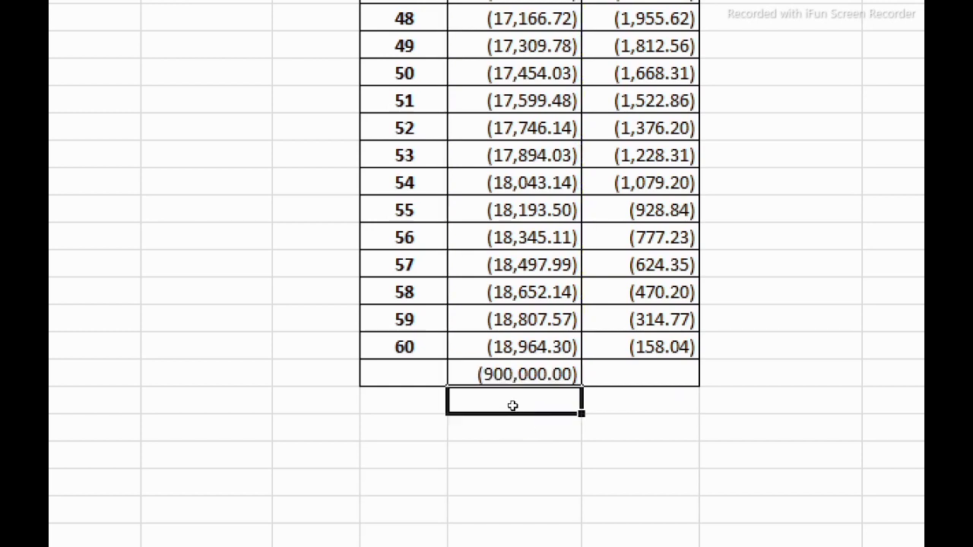
Total the IPMT column below month 60 with the AutoSum formula =SUM(J8:J67).
scroll(515, 355, up, 14)
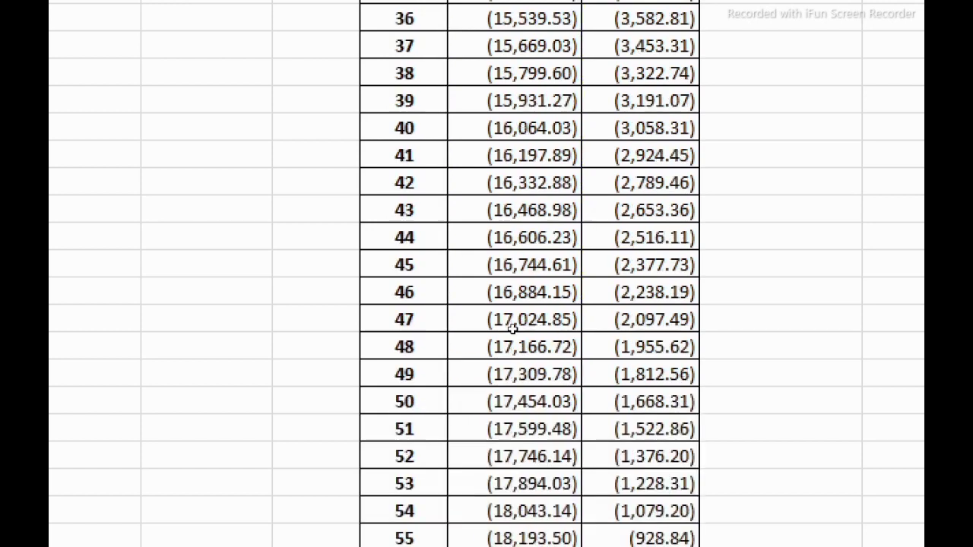
scroll(513, 324, up, 2)
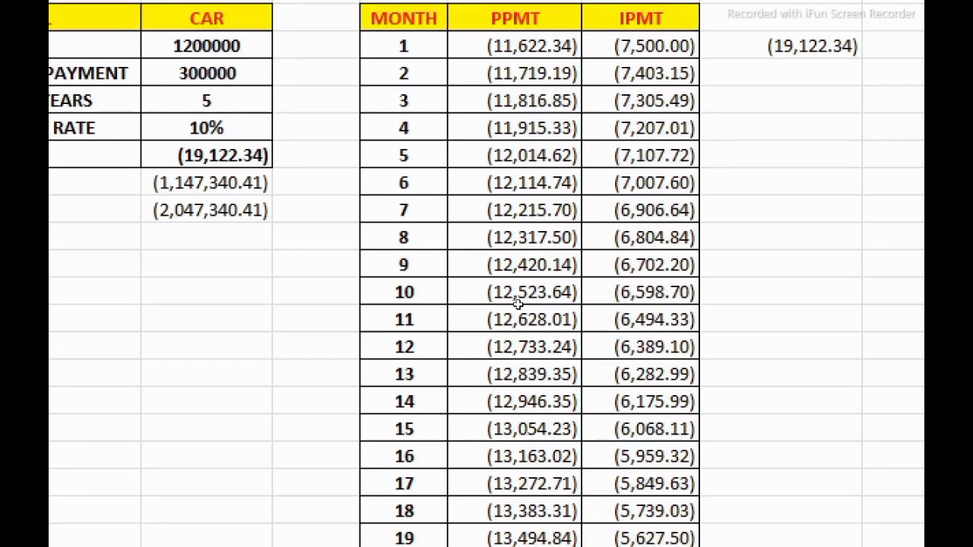
scroll(581, 417, down, 16)
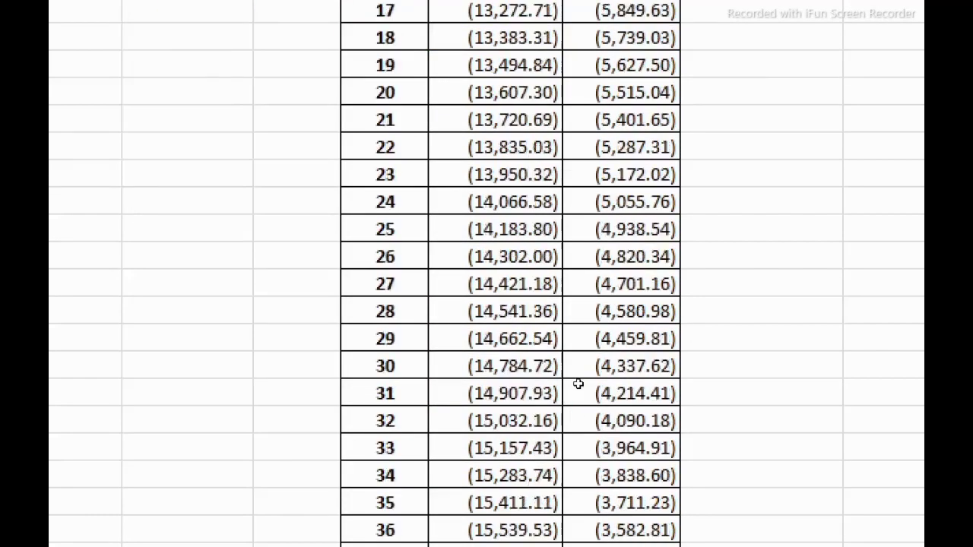
key(Up)
key(Right)
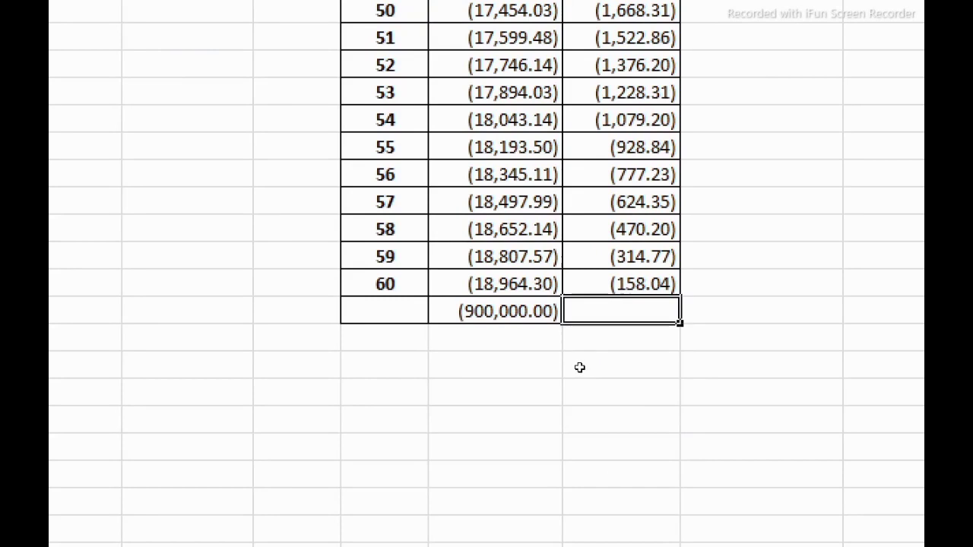
key(alt+equal)
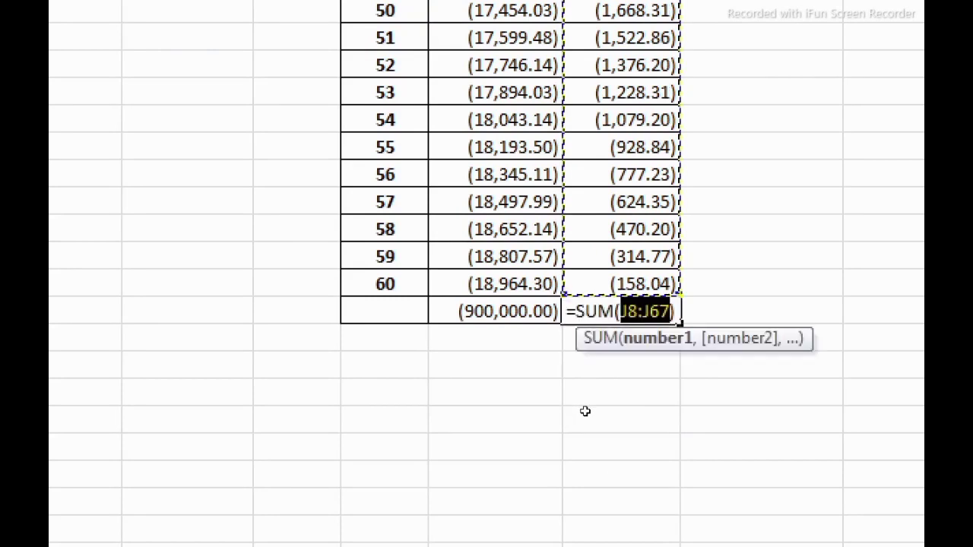
key(Return)
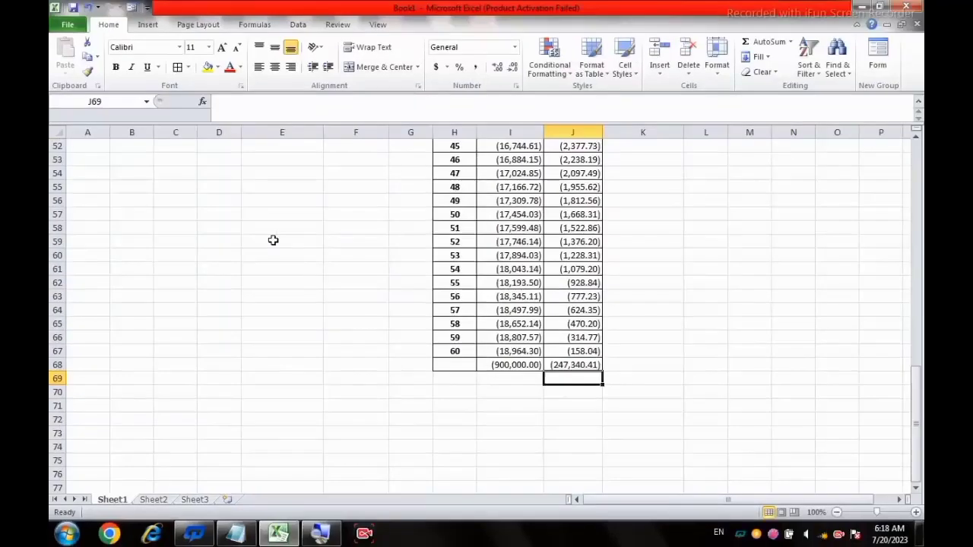
Fill the month 1 principal-plus-interest formula in column K down through month 60.
scroll(320, 273, up, 15)
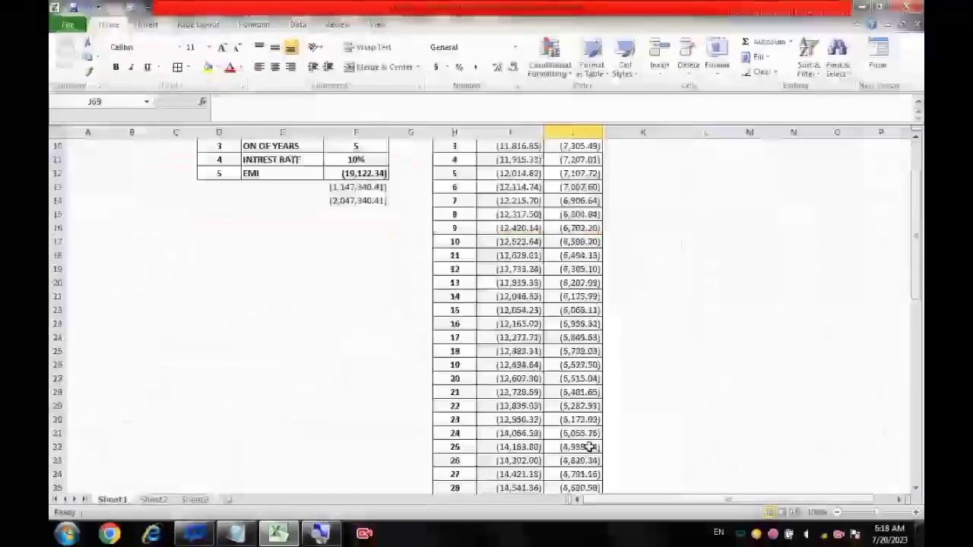
scroll(597, 448, down, 15)
click(595, 461)
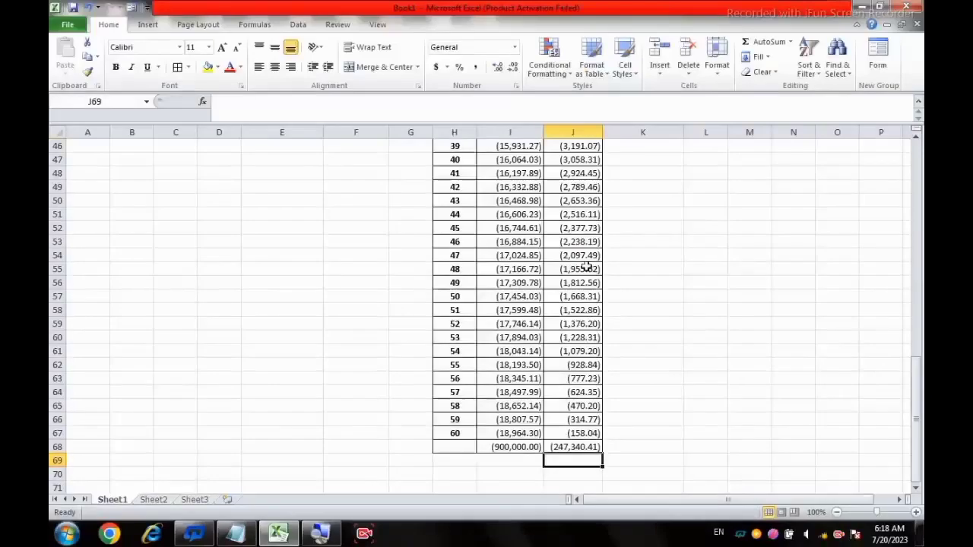
scroll(608, 115, up, 10)
scroll(600, 269, up, 5)
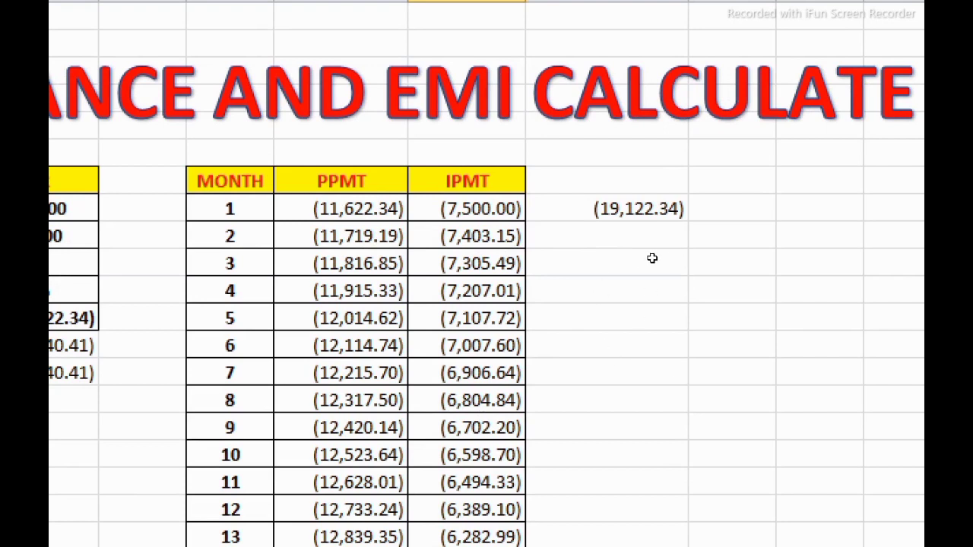
click(659, 214)
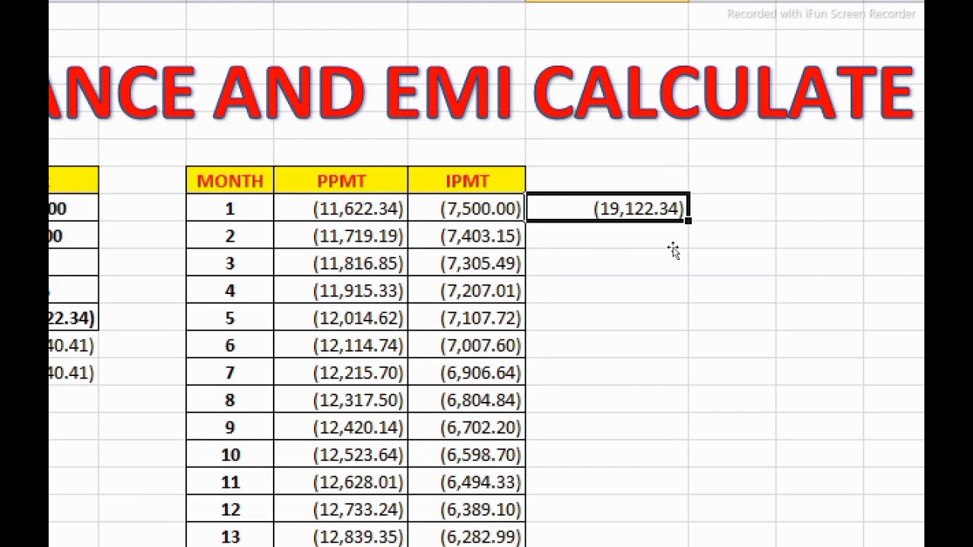
drag(686, 247, 662, 483)
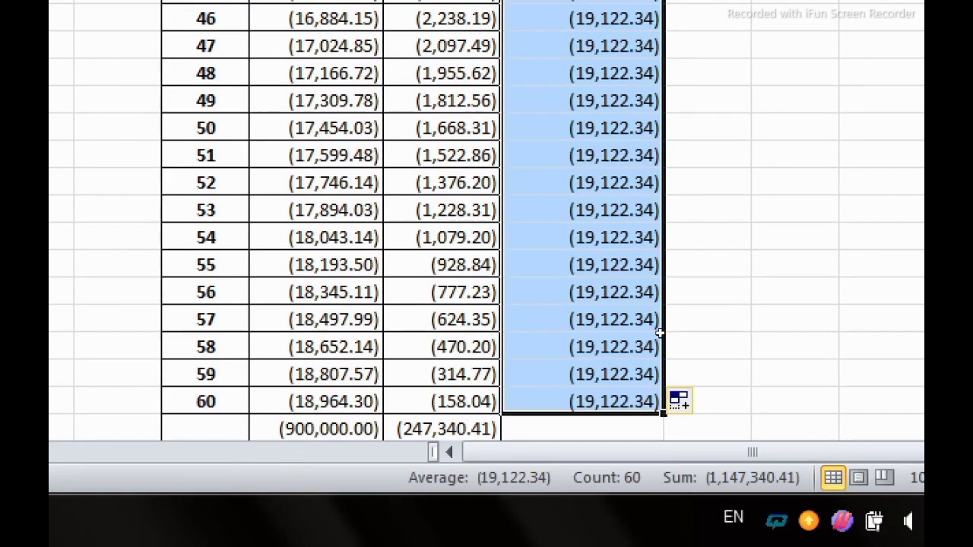
scroll(675, 380, up, 11)
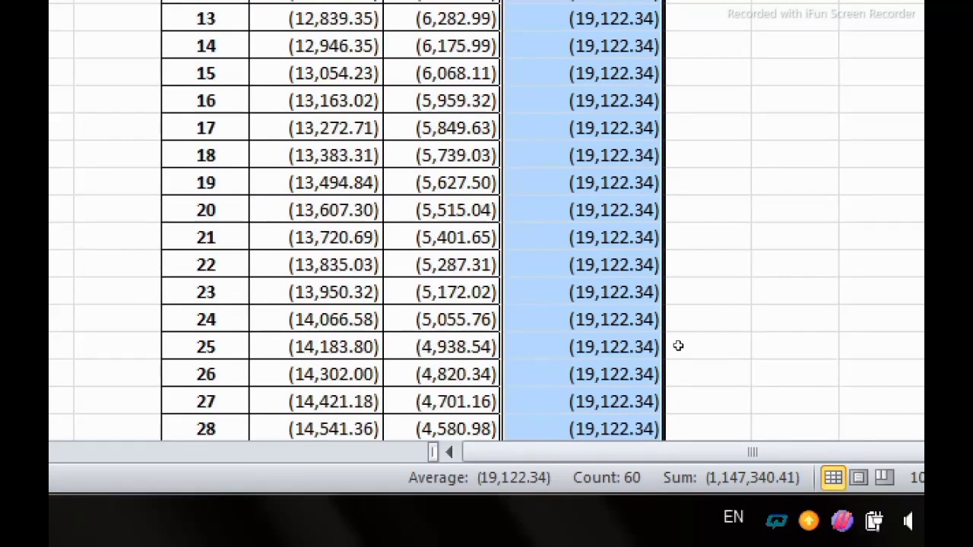
scroll(677, 344, up, 3)
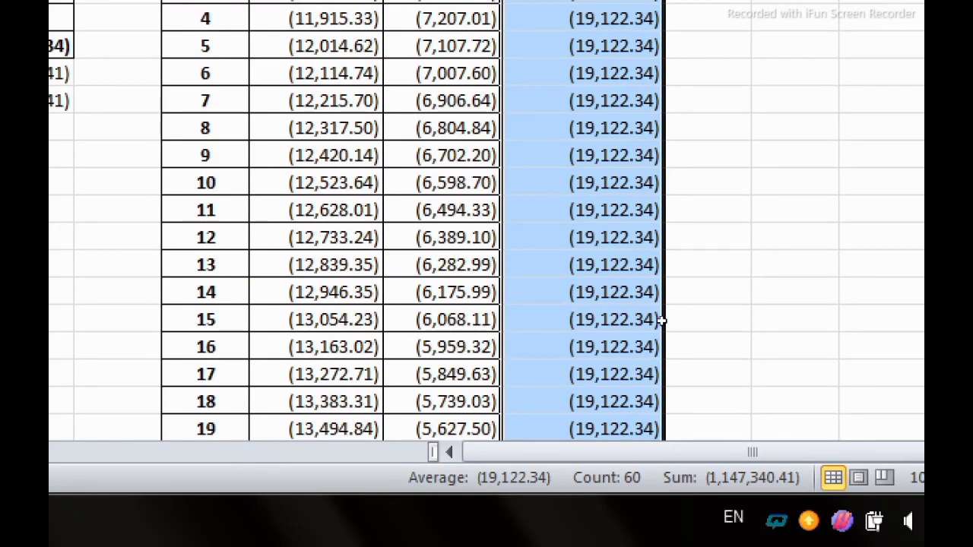
click(717, 342)
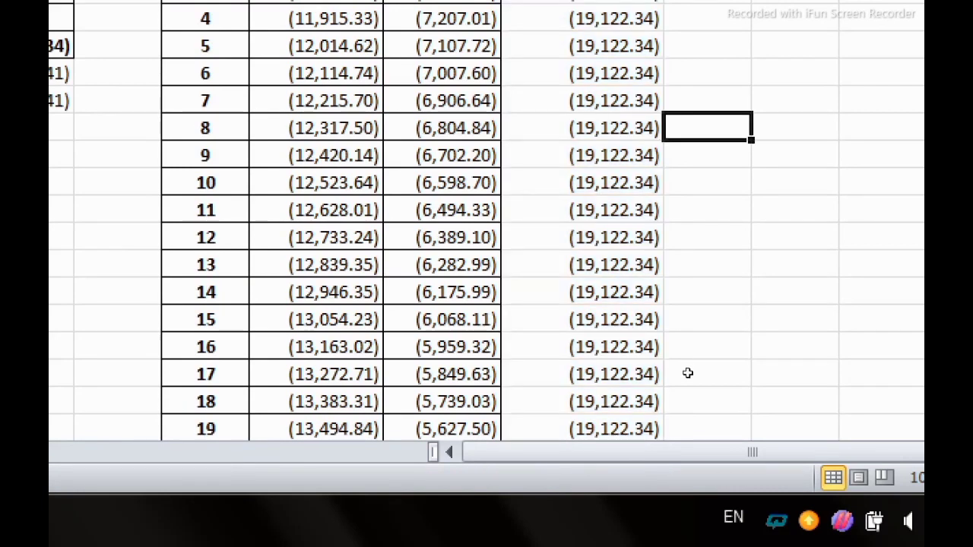